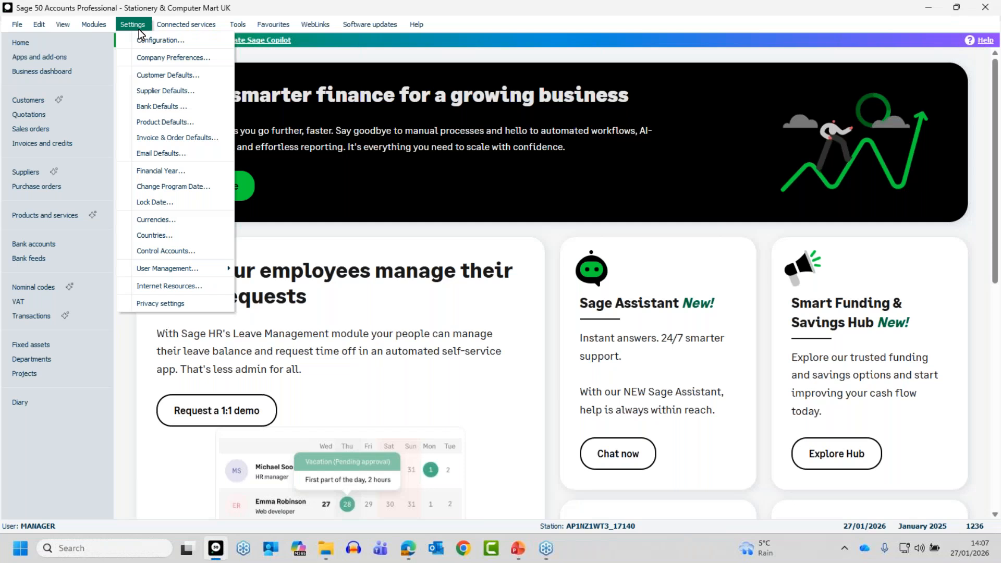
Step: In password-protected Company Preferences, set budgeting Method to Advanced and Type to Nominal Code
click(146, 56)
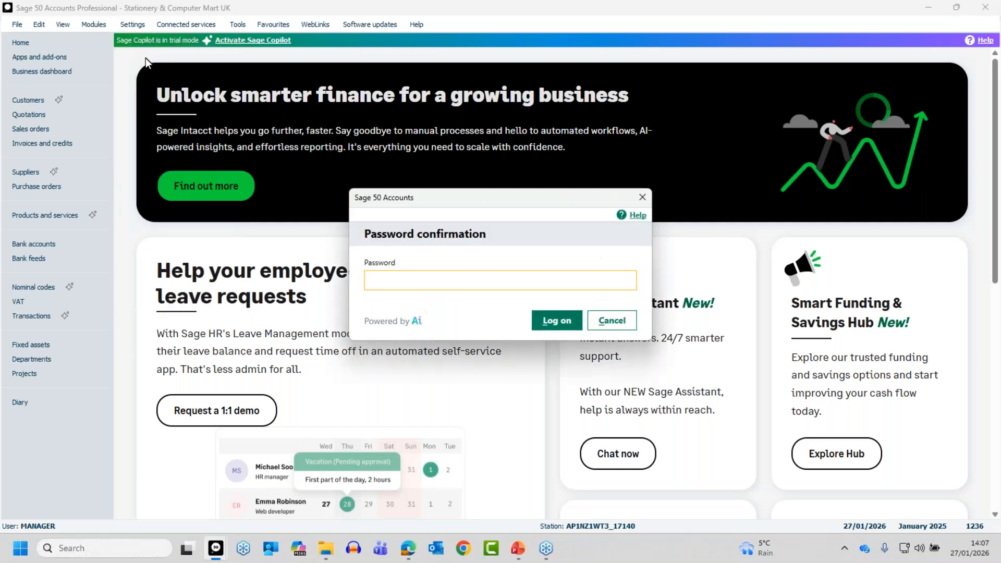
text(••)
key(Return)
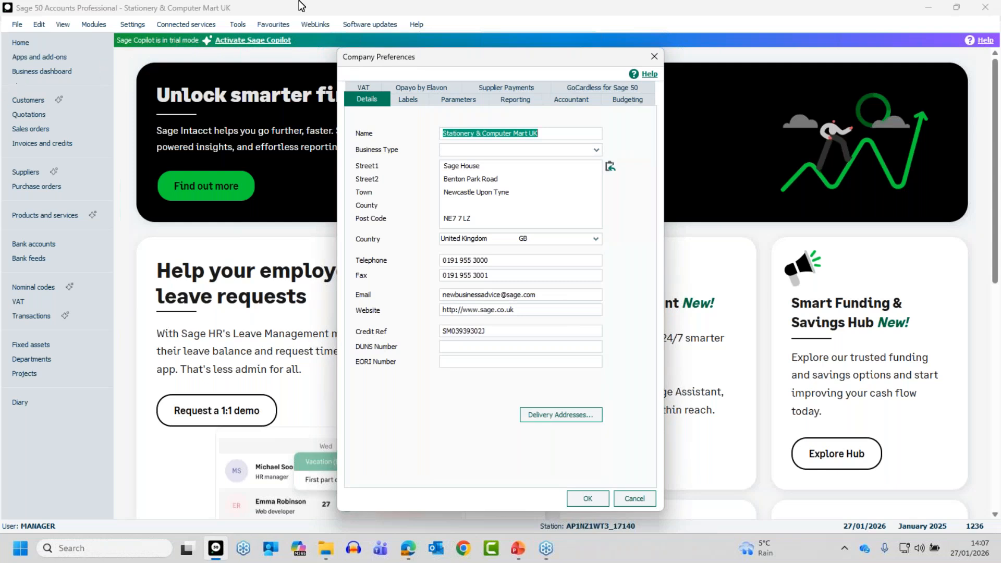
click(629, 100)
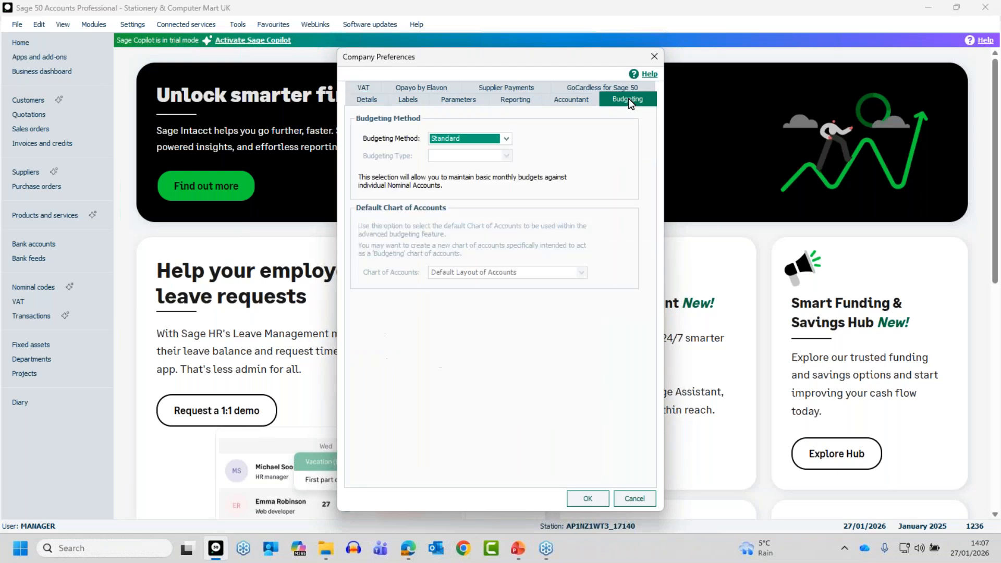
click(445, 140)
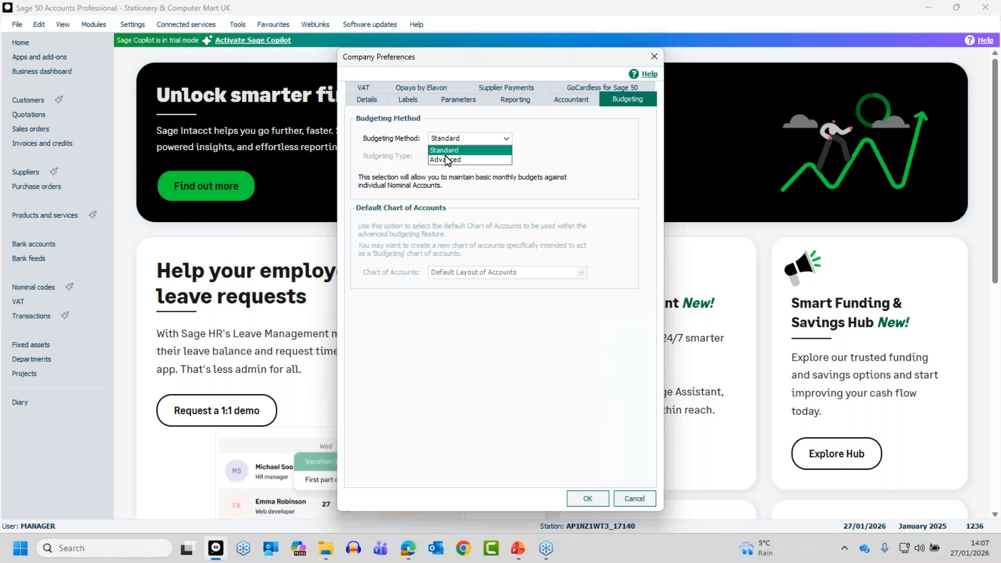
click(447, 159)
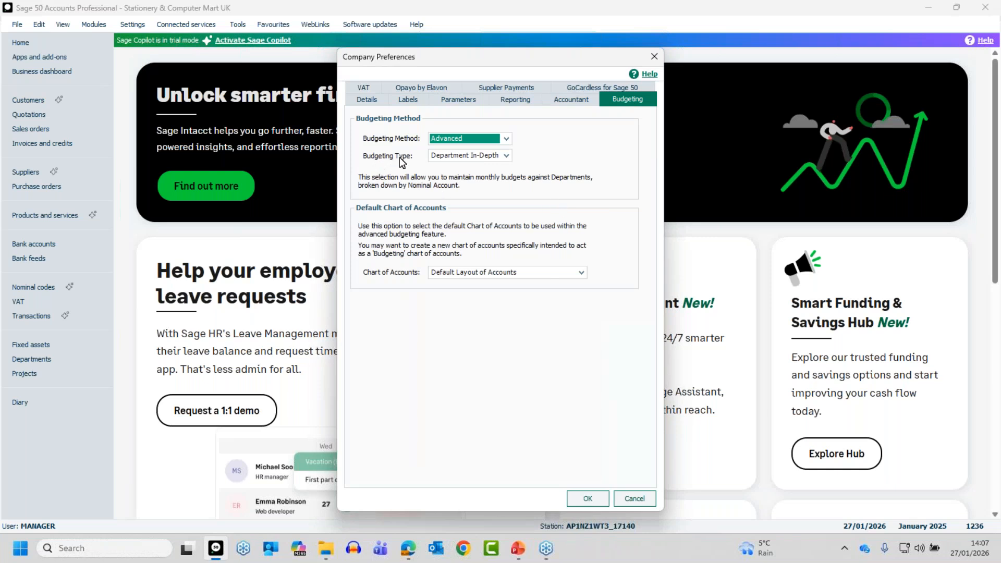
click(506, 155)
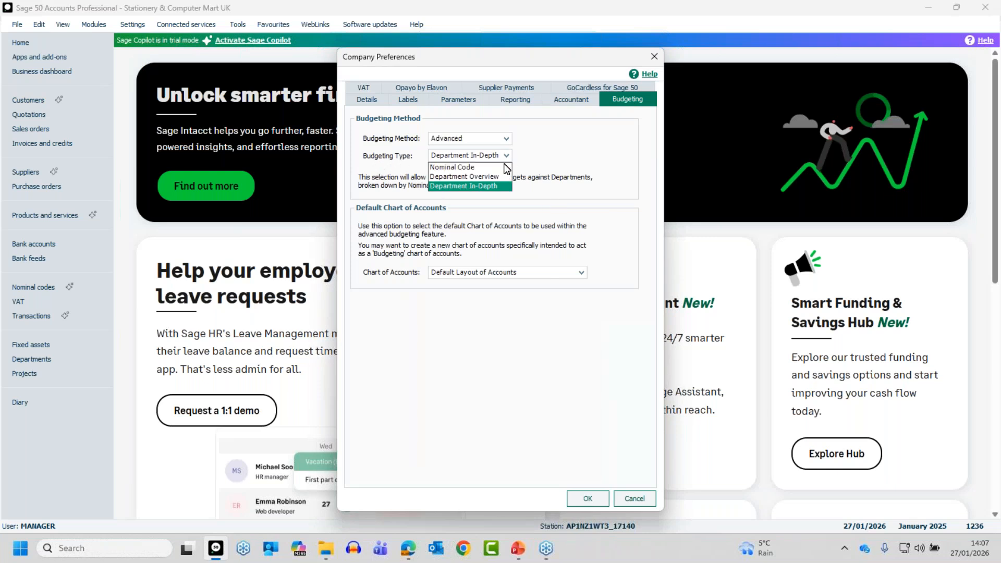
click(456, 165)
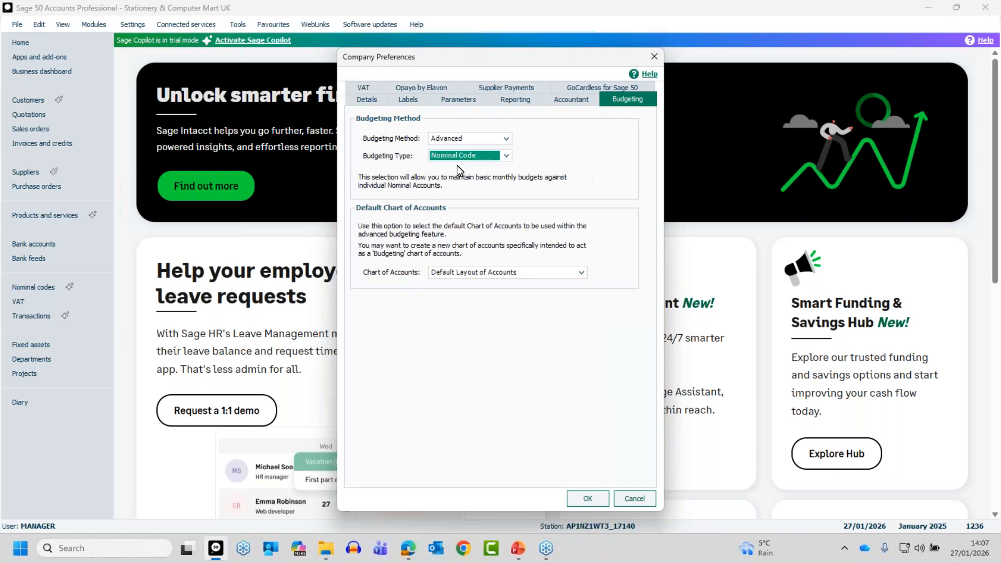
click(507, 155)
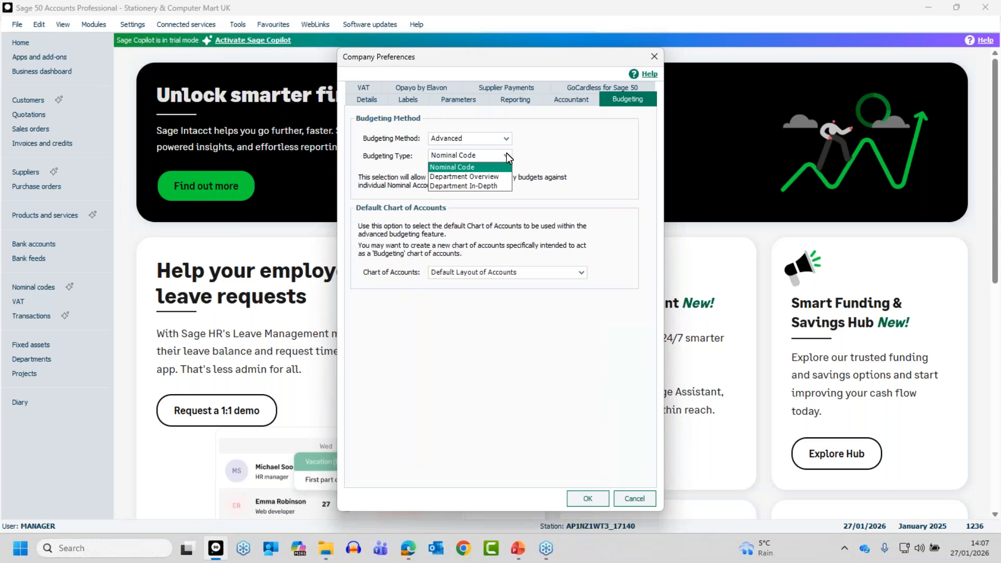
click(465, 165)
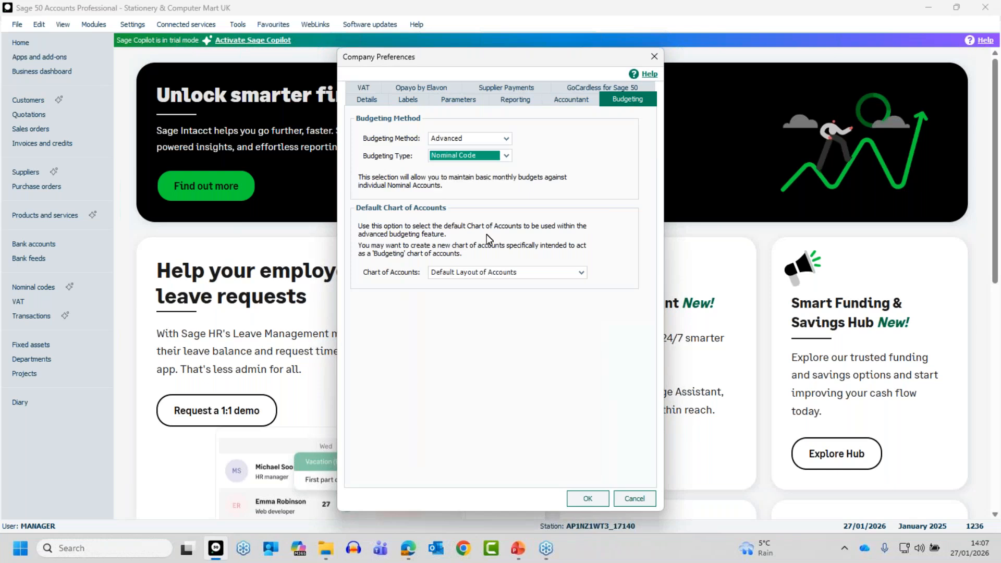
click(598, 505)
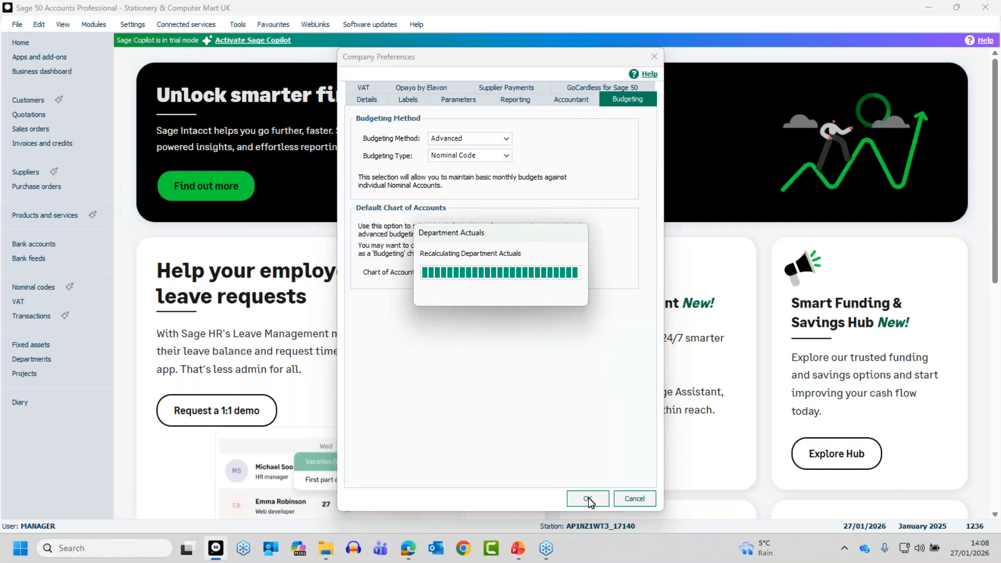
Step: Let the Department Actuals recalculation finish and return to the home page
click(589, 501)
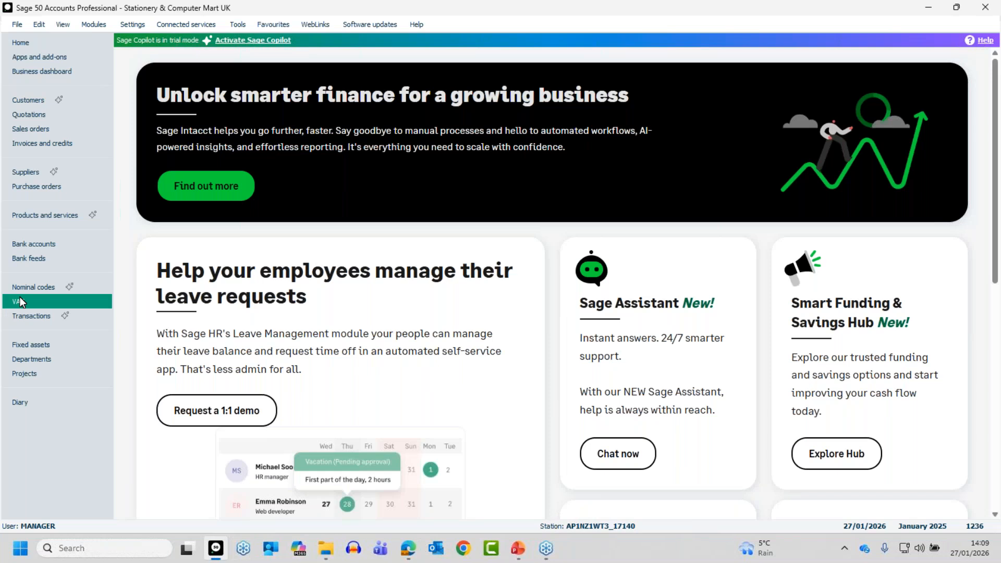
Step: From the Nominal codes list, load nominal code 4000 (Sales North) into a record window
click(30, 285)
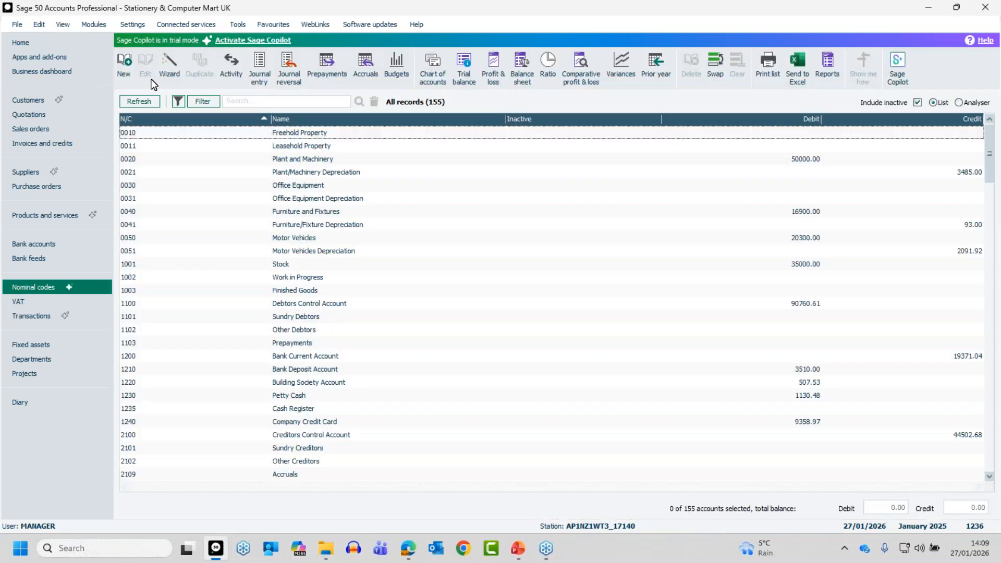
click(124, 62)
text(4000)
key(Tab)
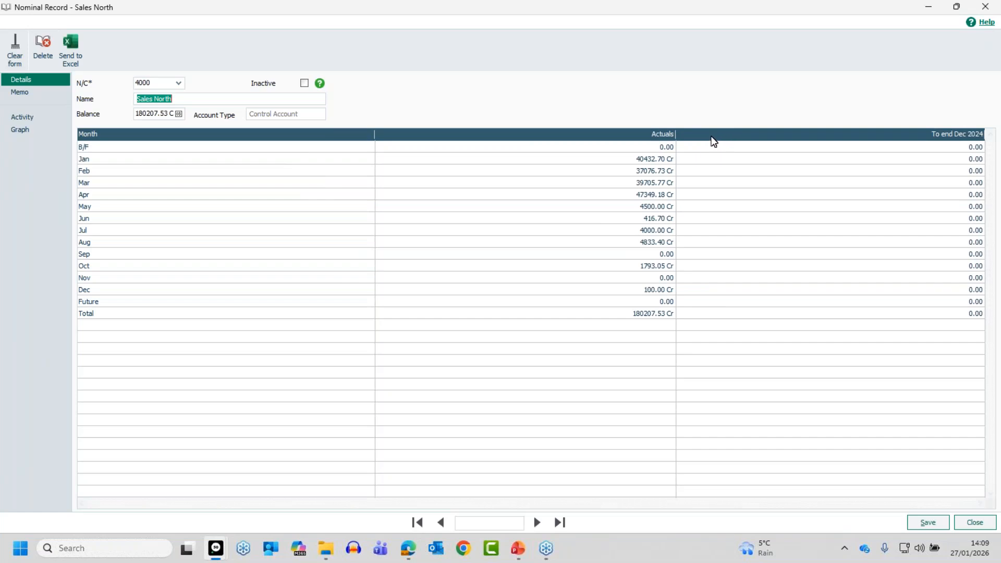
Step: Check the available year columns, then close the Sales North record unchanged
right_click(711, 137)
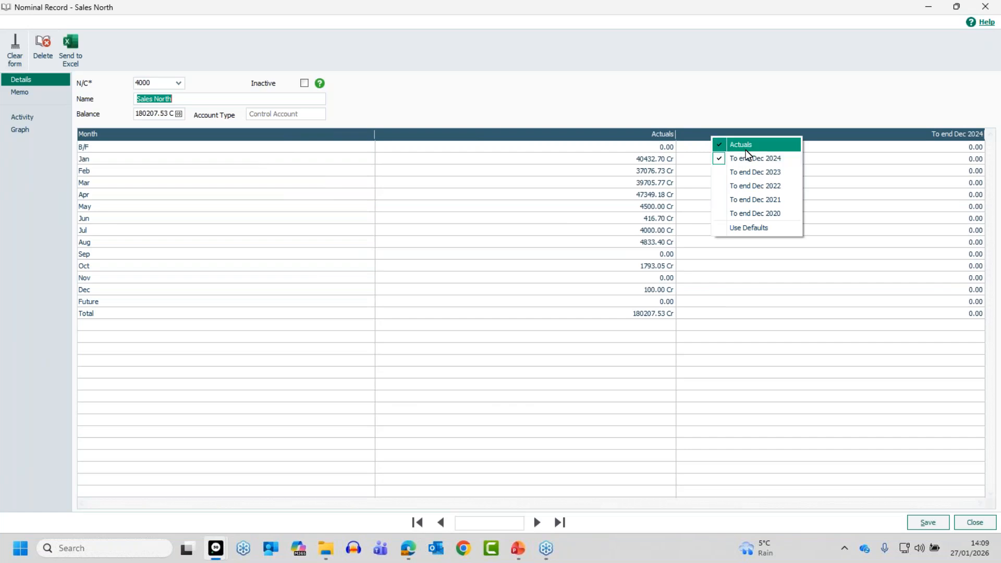
click(693, 135)
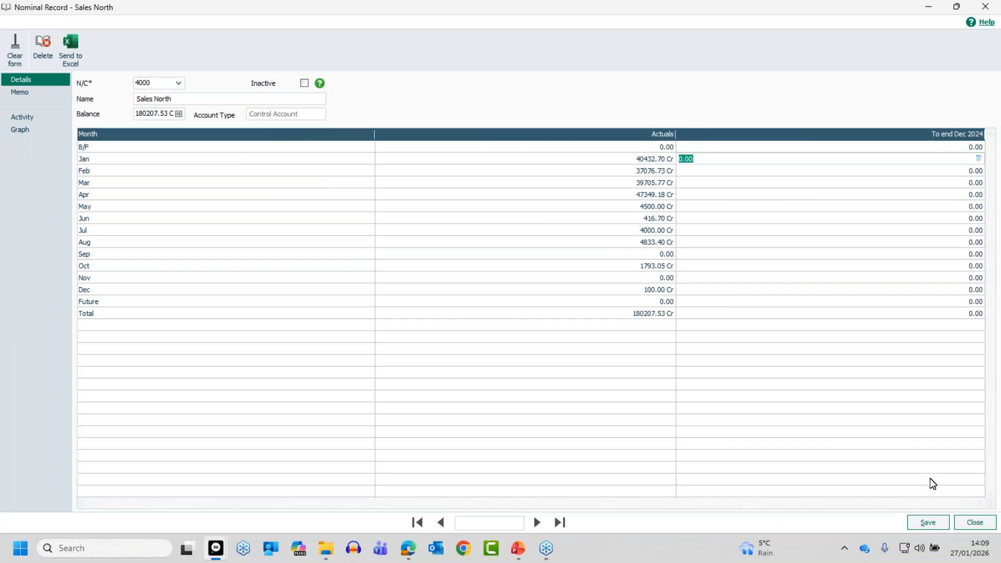
click(977, 524)
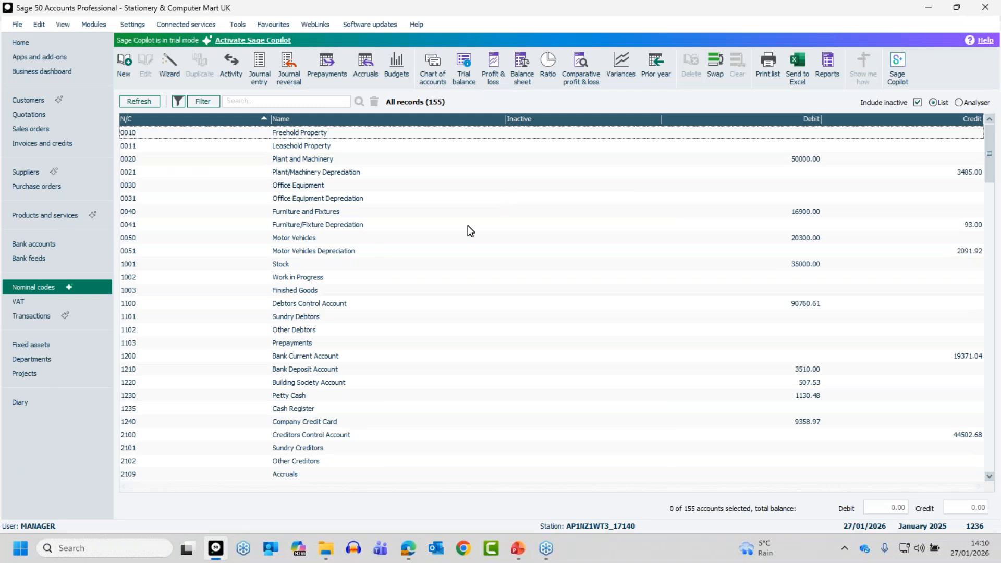
Step: Glance at the Budgets window, close it, and switch to the Departments list
click(398, 66)
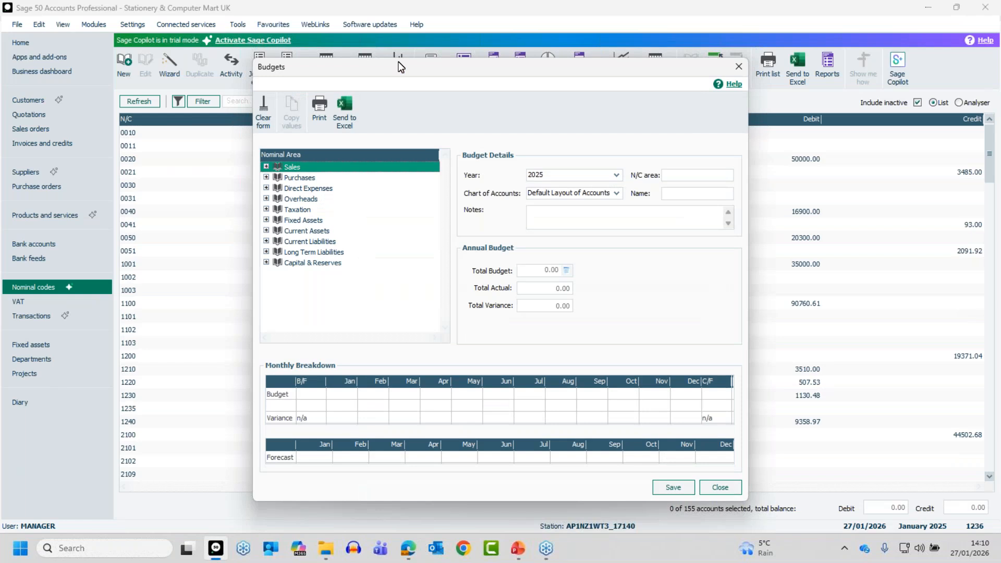
click(722, 487)
click(25, 360)
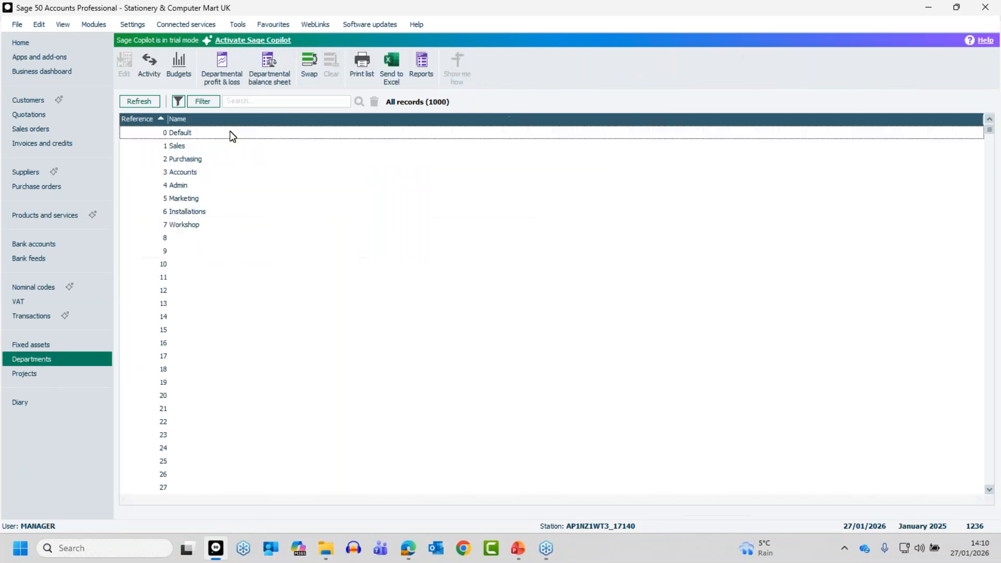
Step: Open Budgets for year 2025 using the Default Layout of Accounts chart
click(179, 62)
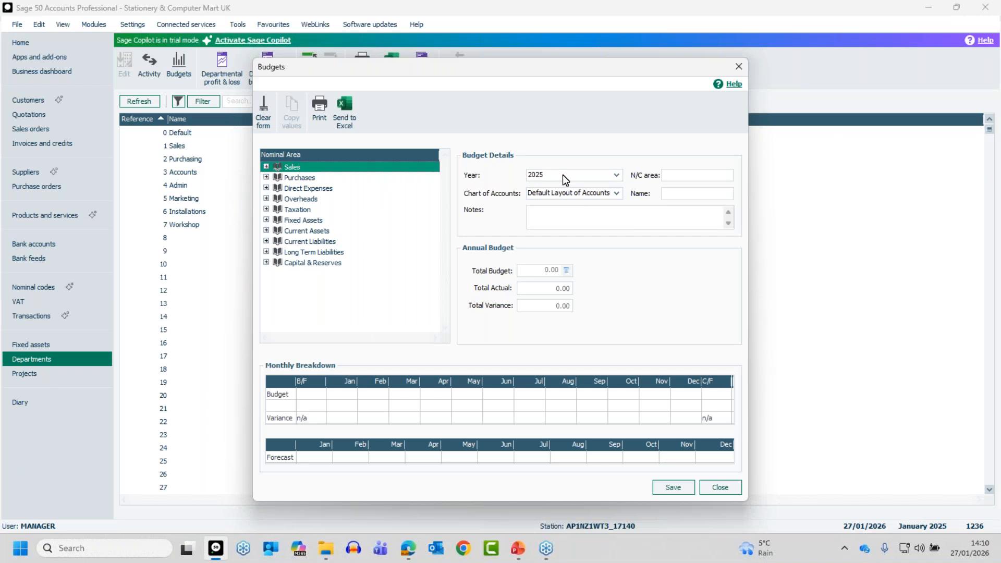
click(616, 176)
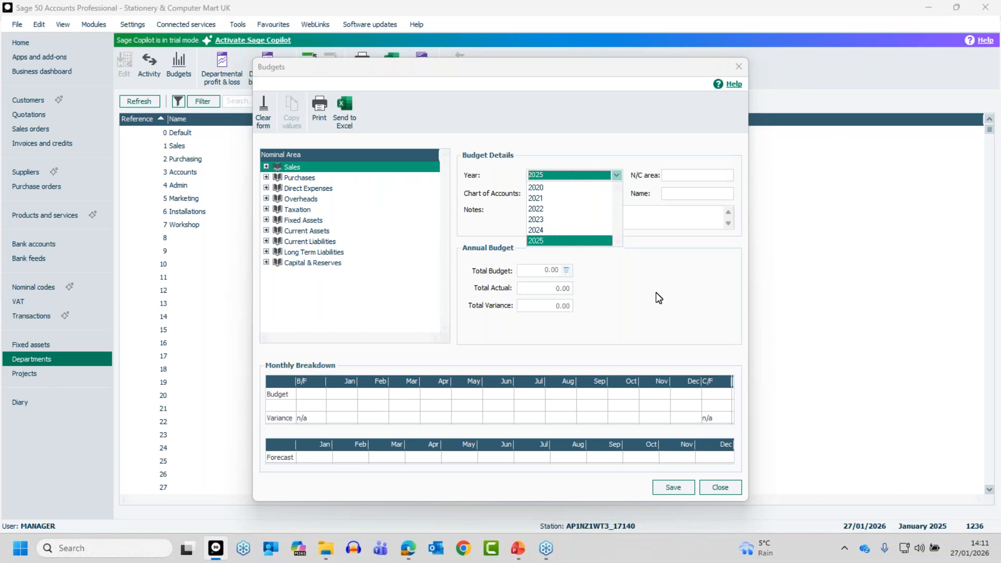
click(538, 241)
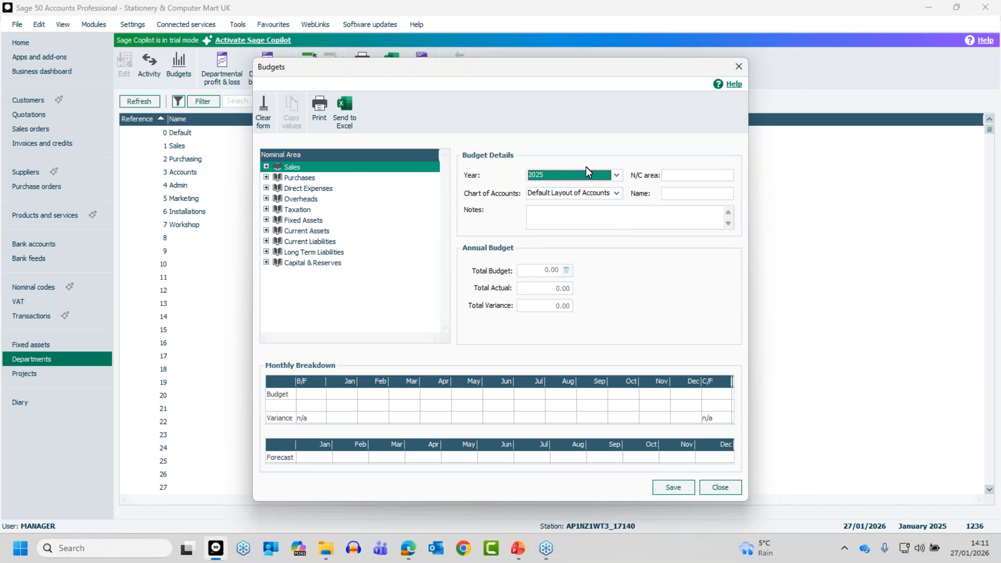
click(616, 193)
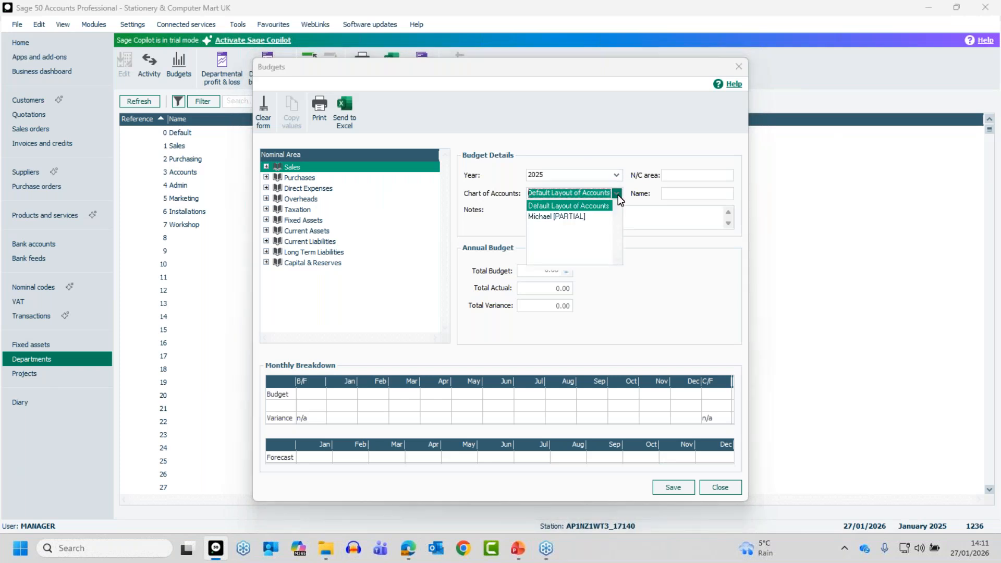
click(567, 205)
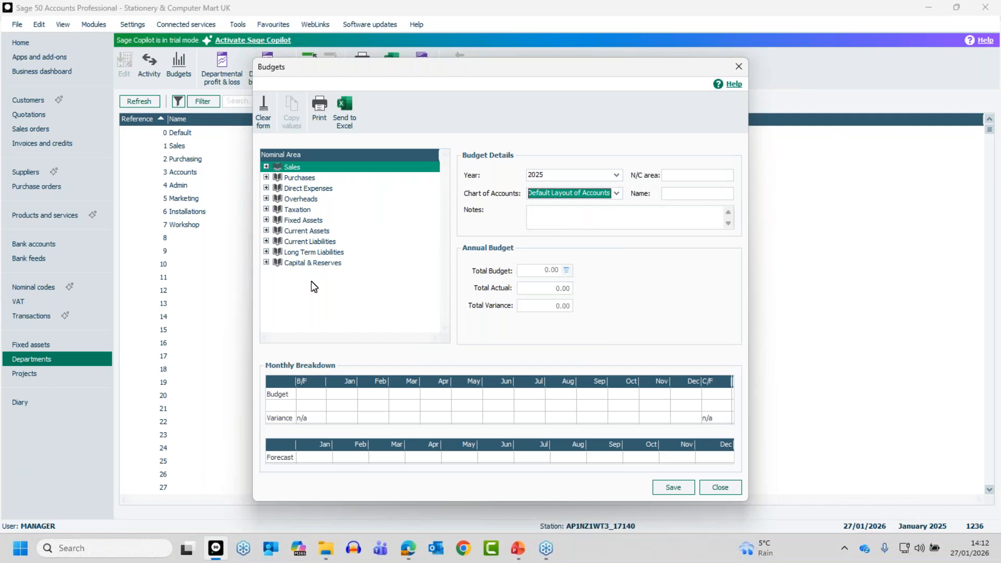
Step: Expand Sales > Product Sales in the Nominal Area tree and select 4000 - Sales North
click(266, 167)
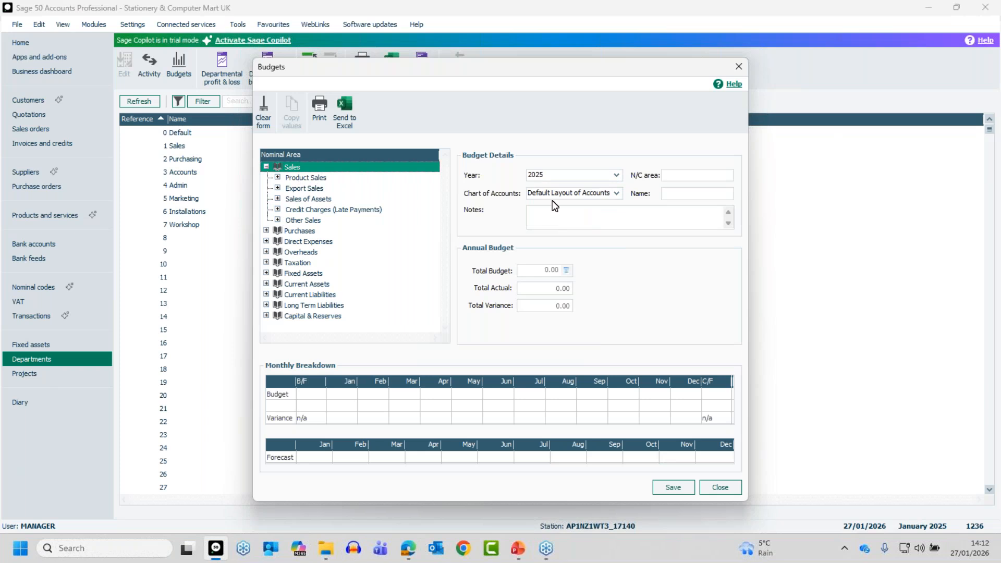
click(305, 178)
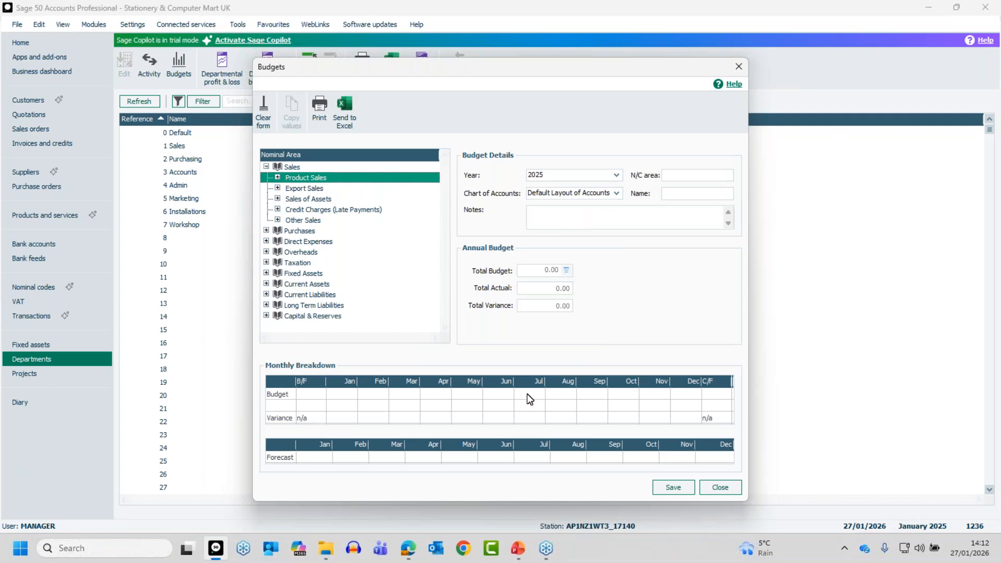
click(277, 177)
click(277, 178)
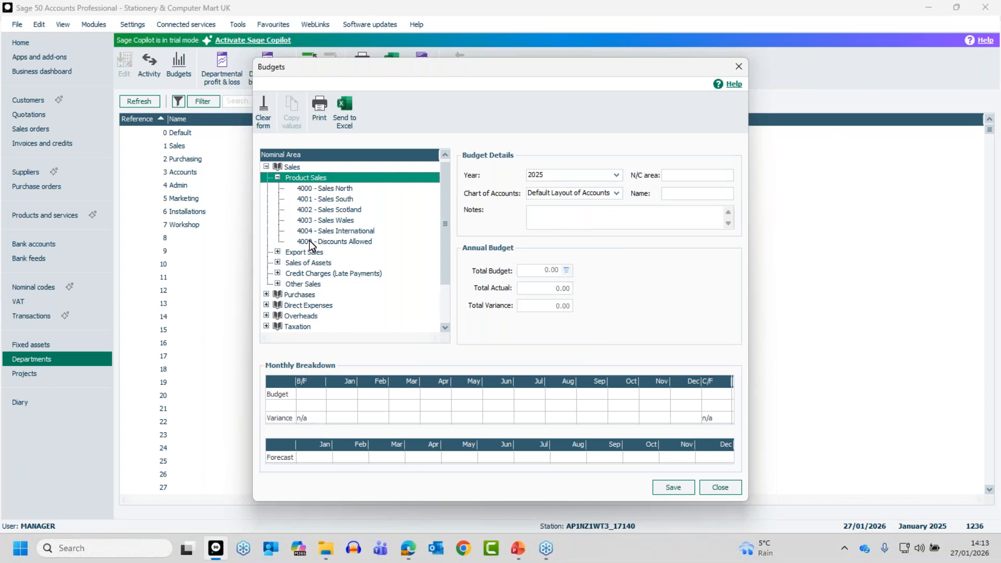
click(337, 189)
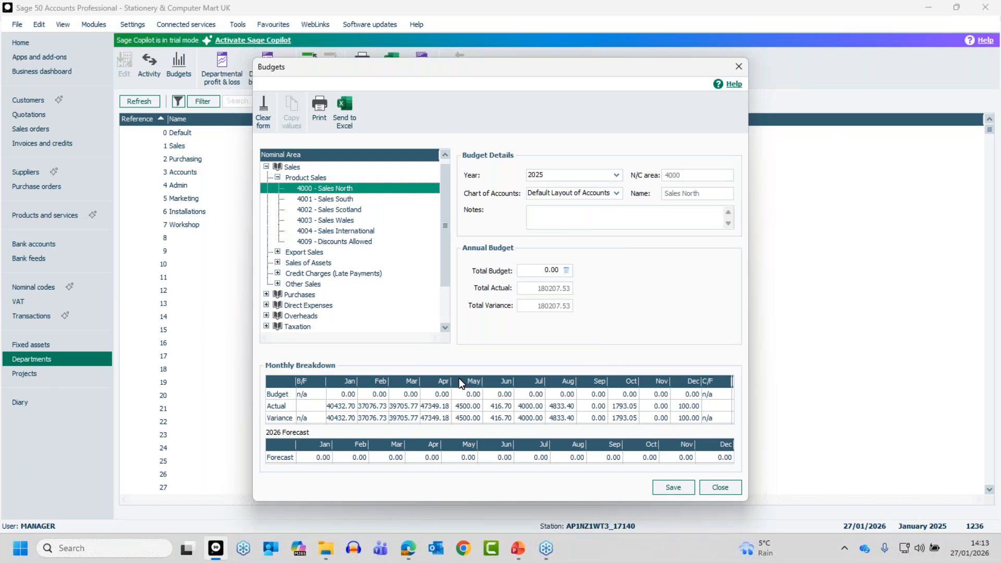
Step: Enter Sales North budget cells Jan 1000, Feb 2000, Mar 2500, Apr 1234
click(339, 393)
text(1000)
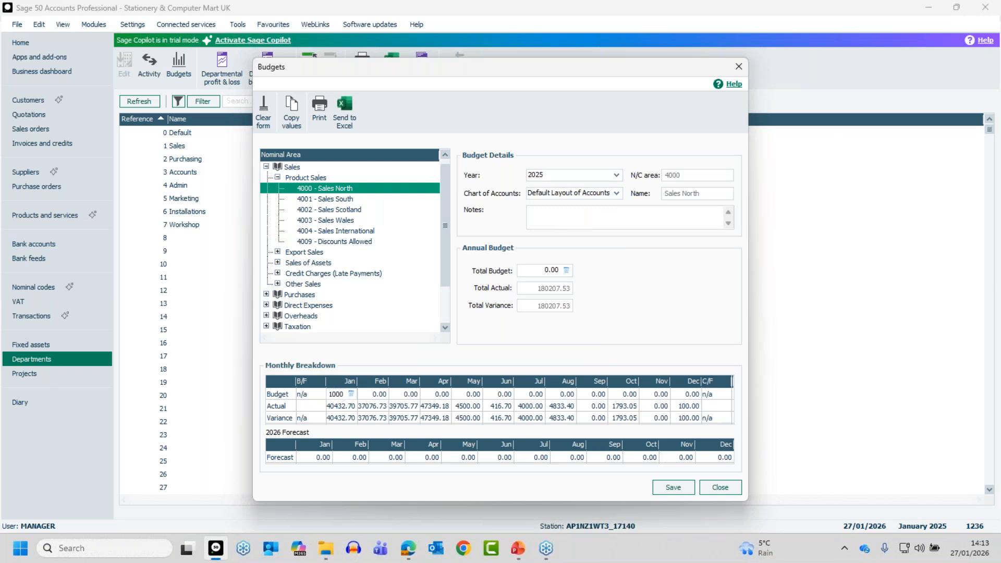
key(Tab)
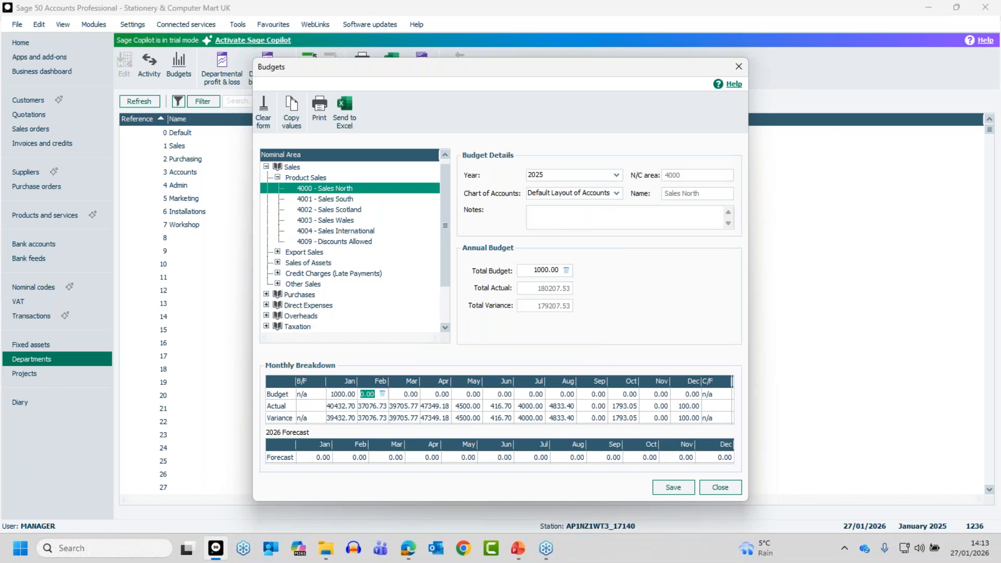
text(2000)
key(Tab)
text(2500)
key(Tab)
text(1234)
key(Tab)
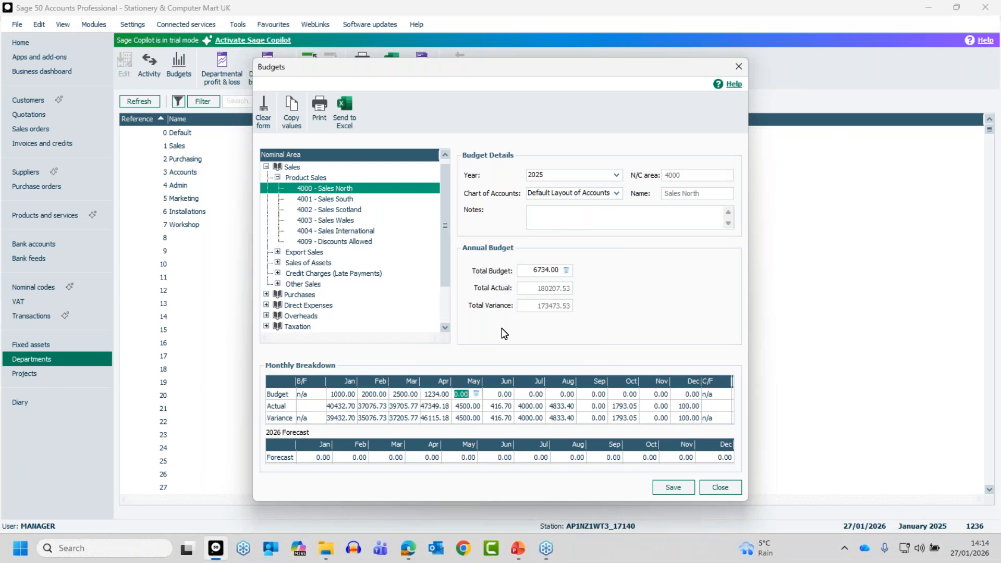
Step: Enter 24000 as the Total Budget and distribute it at 2000.00 per month
drag(554, 270, 514, 265)
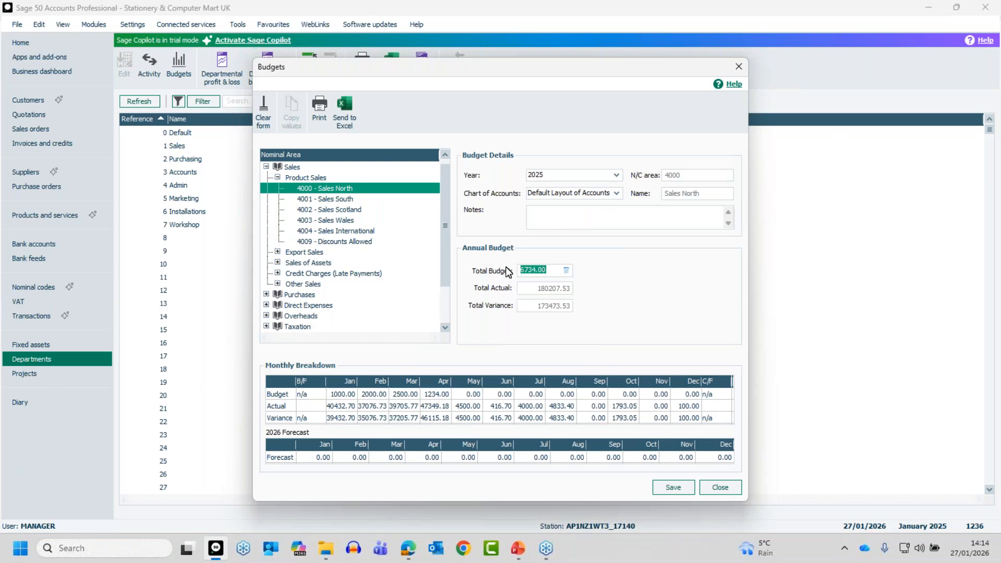
text(24000)
key(Tab)
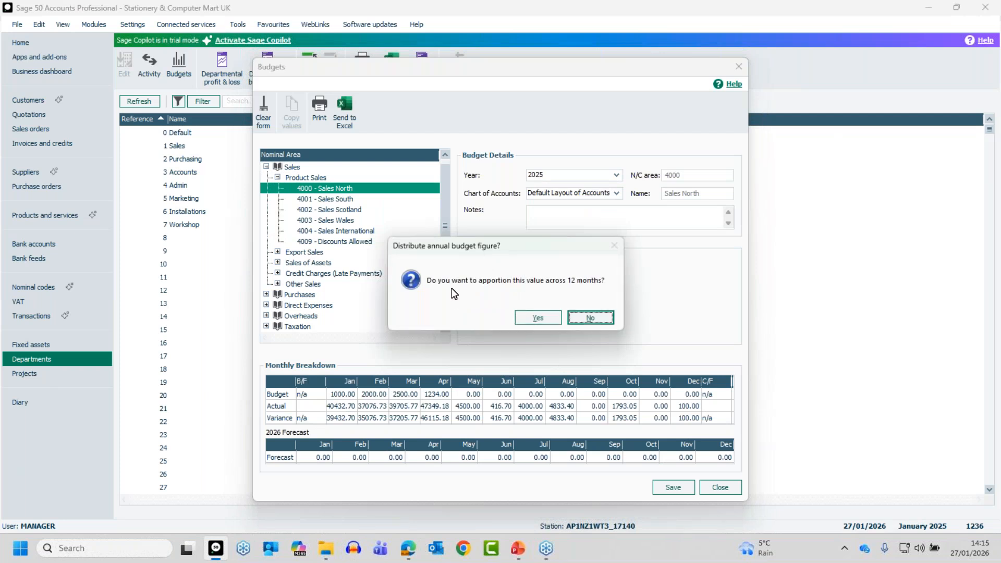
click(586, 316)
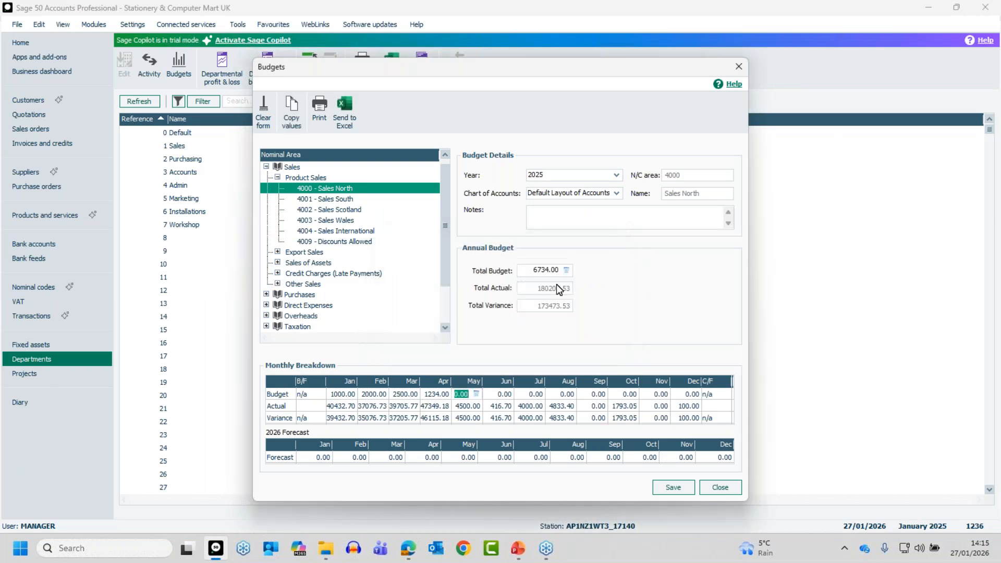
click(547, 270)
drag(547, 270, 518, 274)
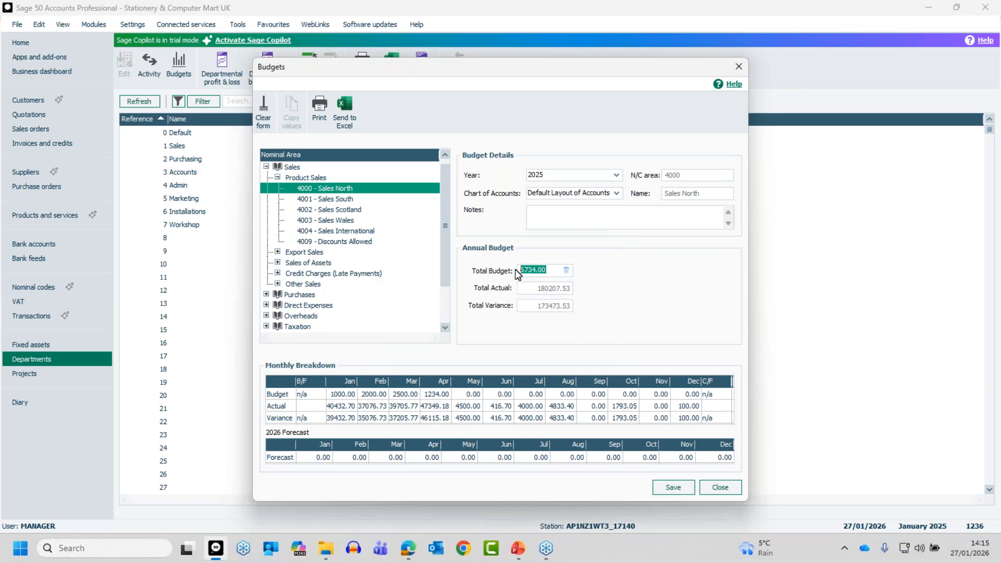
text(24000)
key(Tab)
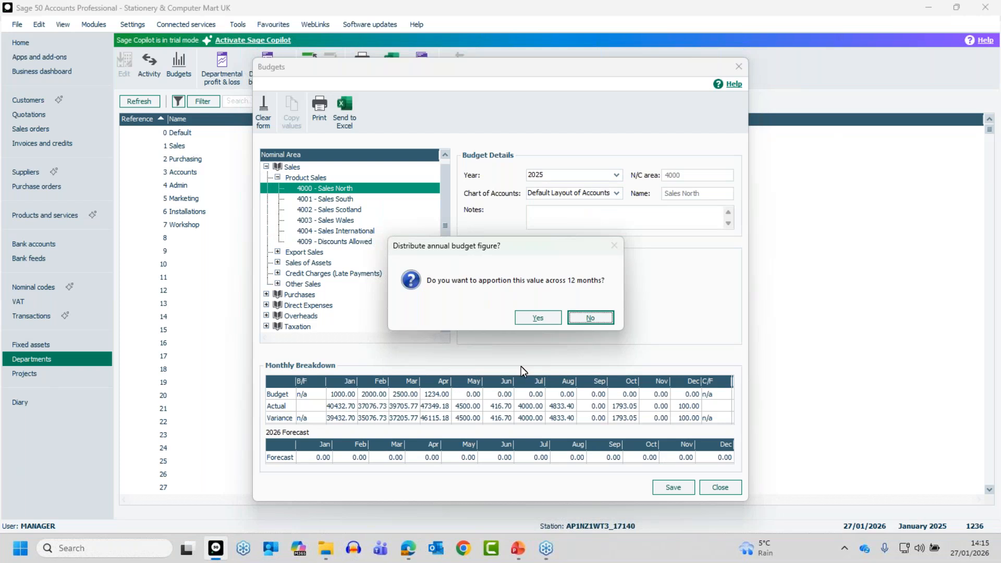
click(539, 319)
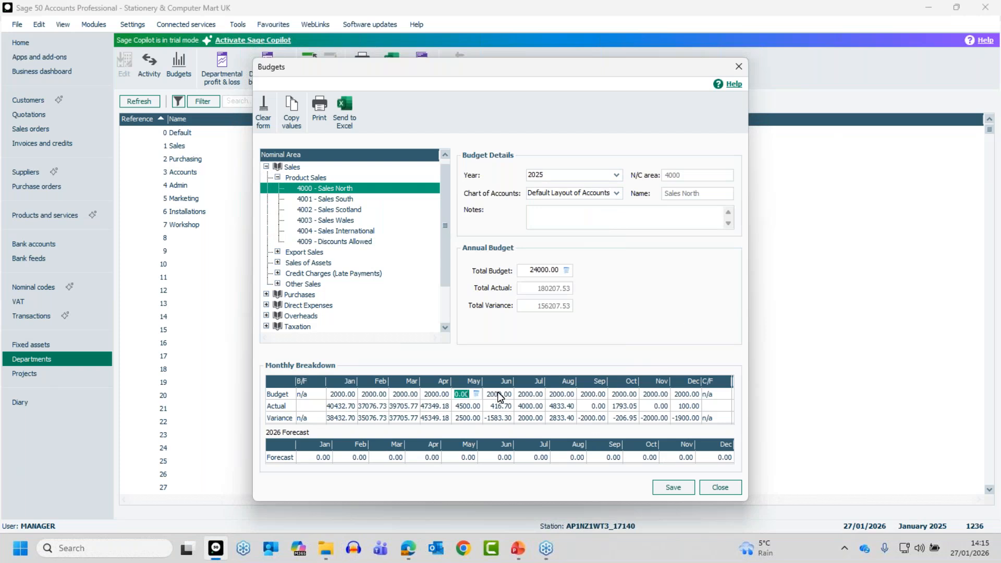
Step: Change Sales North's July budget cell to 5000
click(522, 395)
text(5000)
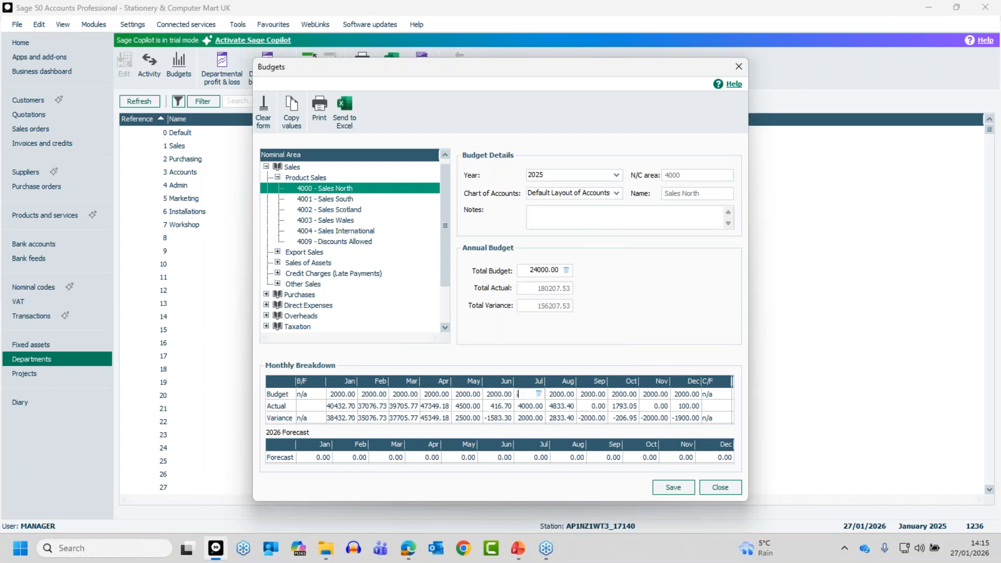
key(Tab)
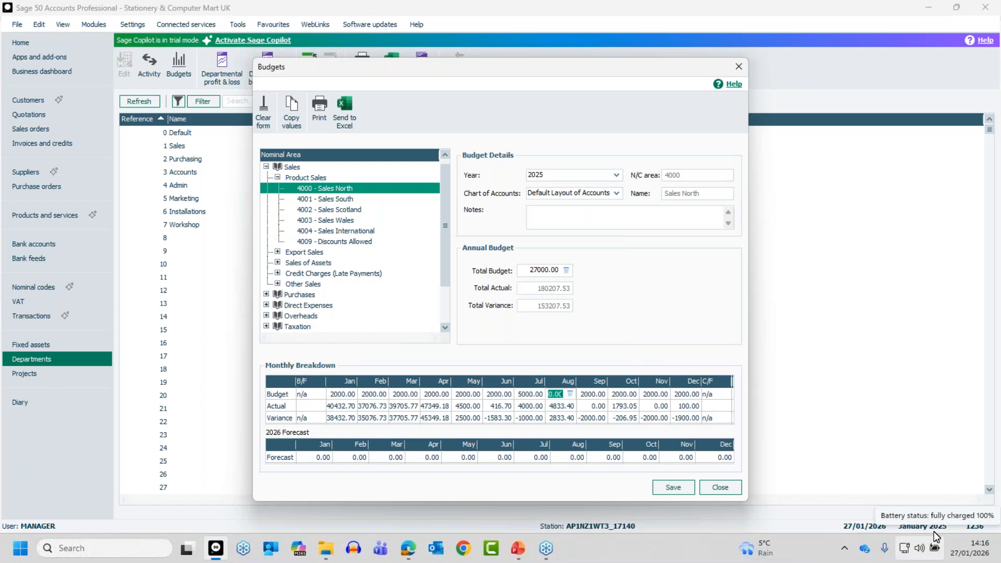
Step: Enter Sales North's 2026 forecasts of 1000.00 (Jan), 2000.00 (Feb) and 2500.00 (Mar), then review them
click(309, 457)
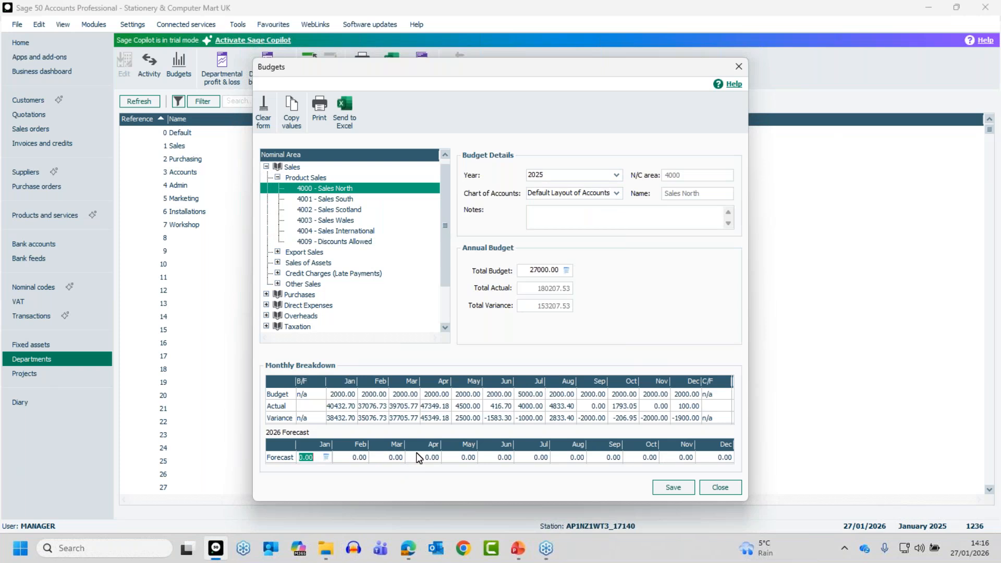
text(1000)
key(Tab)
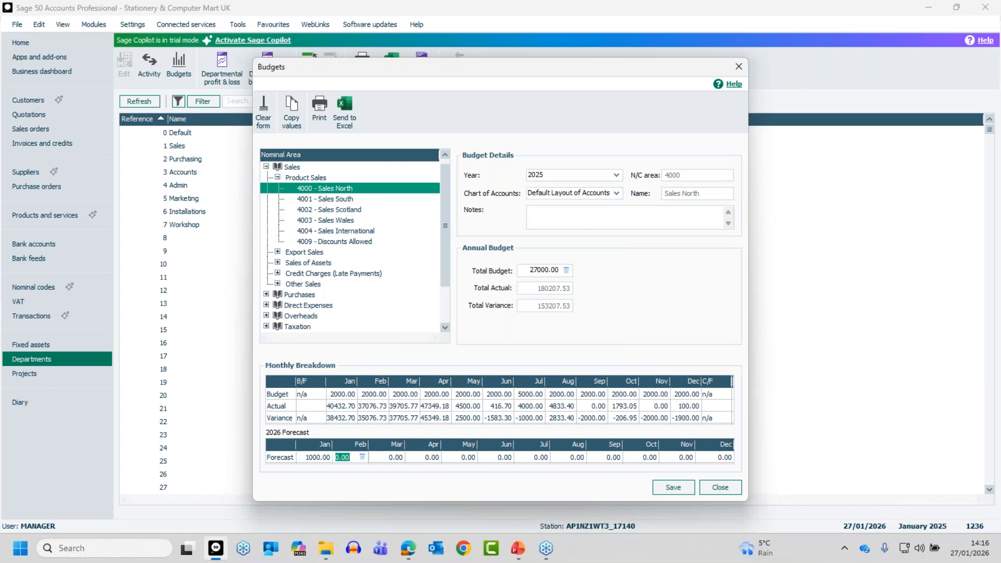
text(2000)
key(Tab)
text(2500)
key(Tab)
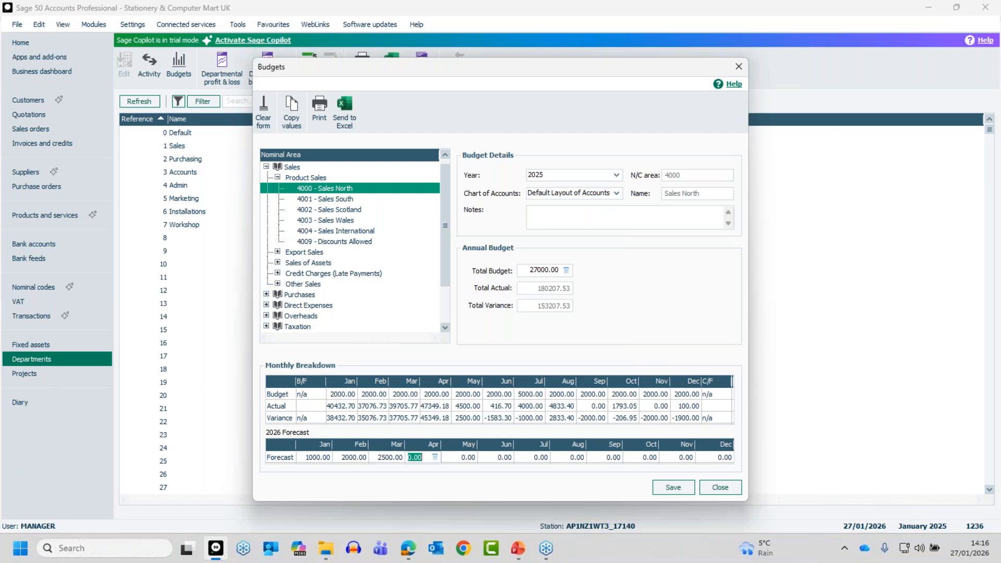
key(shift+Tab)
key(shift+Tab)
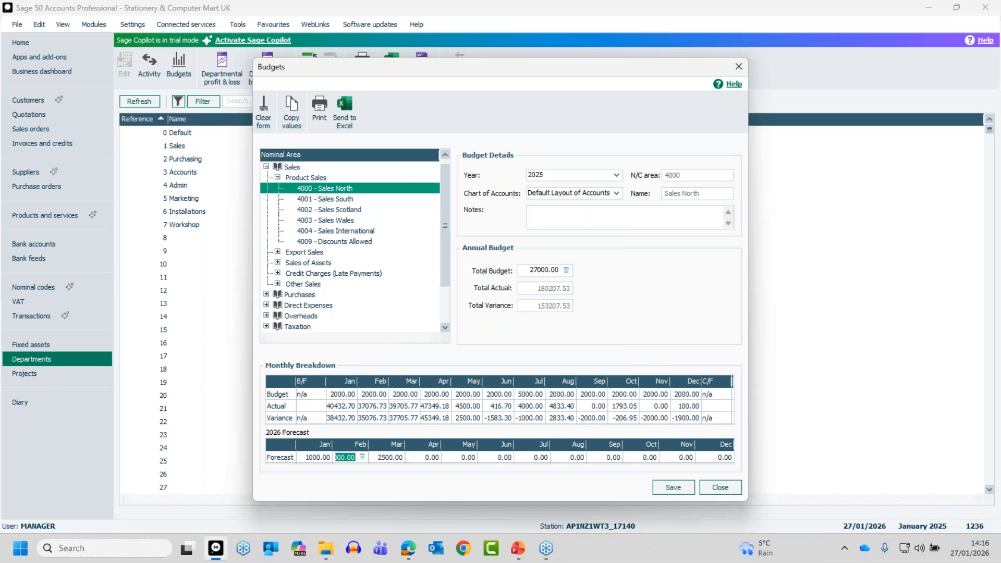
key(Tab)
key(Tab)
key(Tab)
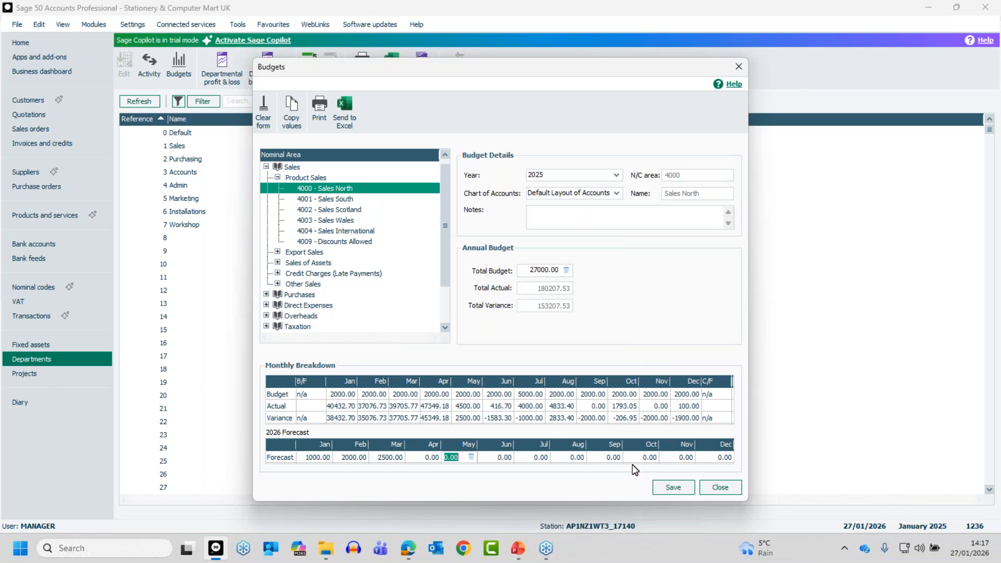
Step: Save Sales North's figures and load the empty 2025 budget for 4003 - Sales Wales
click(668, 489)
click(331, 221)
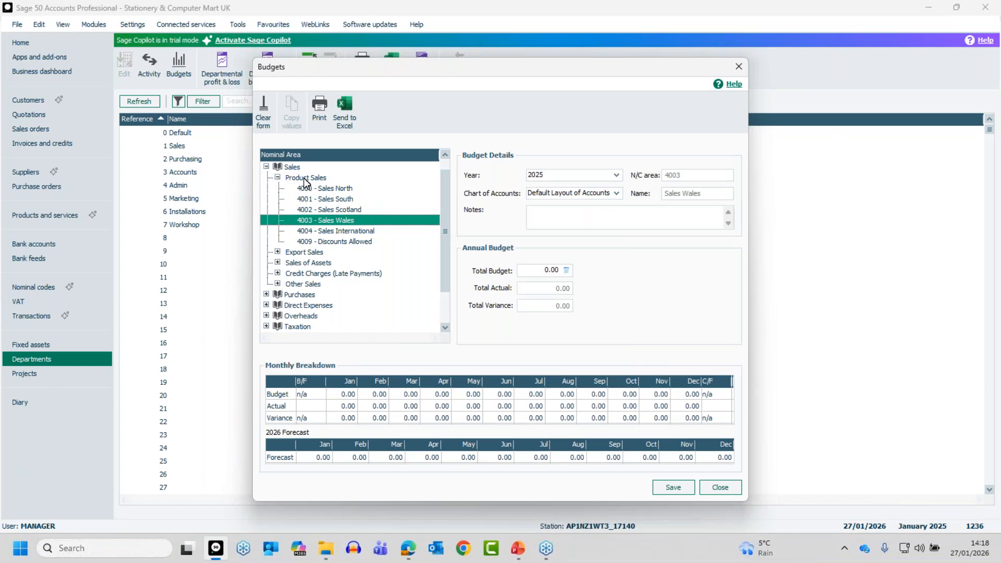
Step: Choose a different layout from the Budgets window's Chart of Accounts list
click(617, 194)
Step: Apply the PARTIAL chart and expand Sales, Product Sales and Export Sales to show 4000 and 4100
click(549, 217)
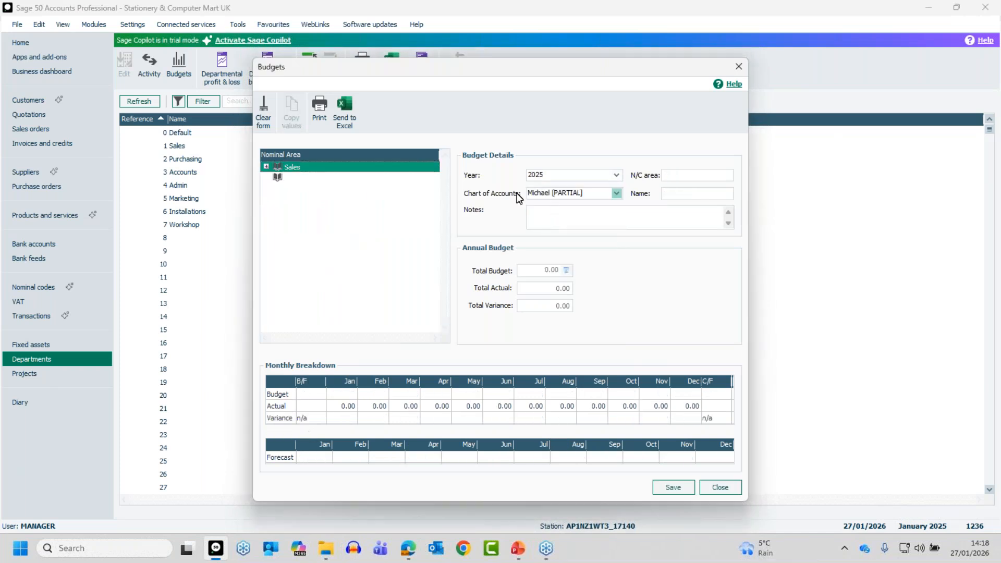
click(266, 167)
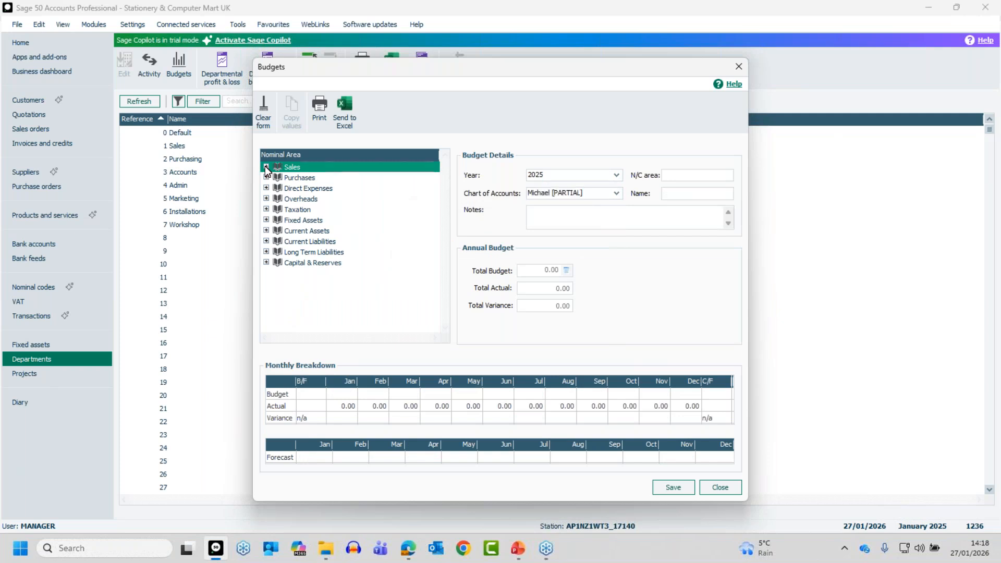
click(278, 178)
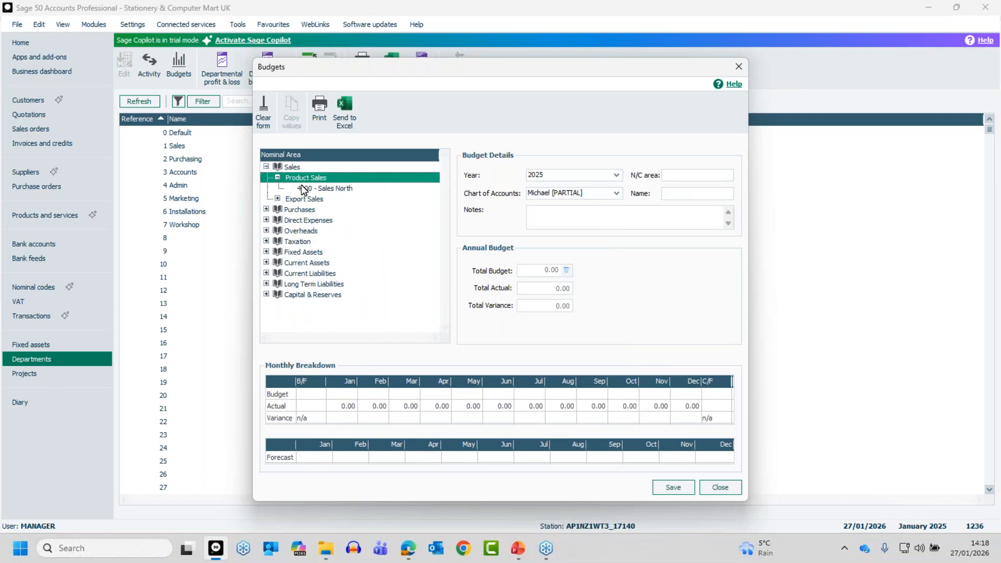
click(278, 199)
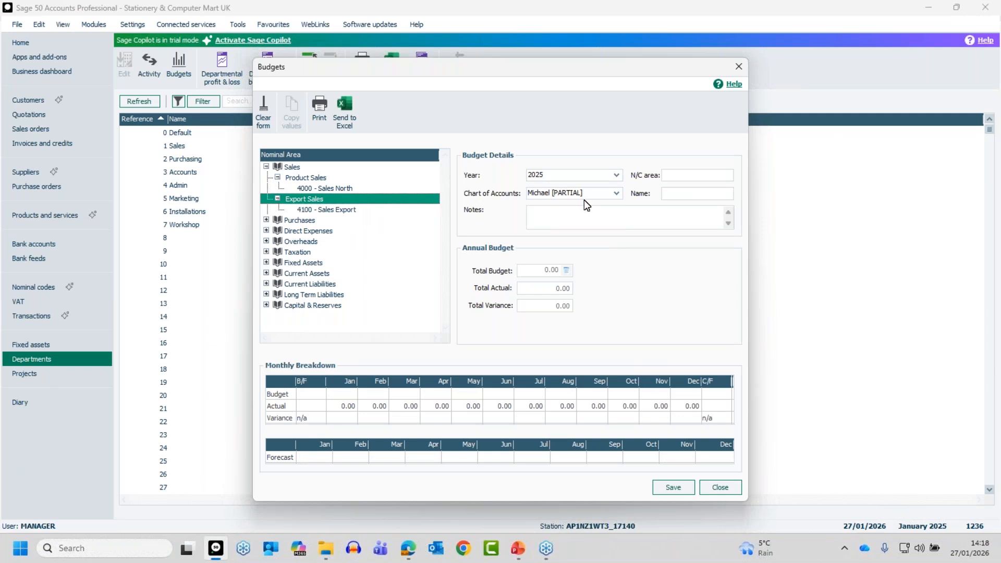
Step: Close Budgets and open the PARTIAL chart of accounts layout for editing from Nominal codes
click(724, 489)
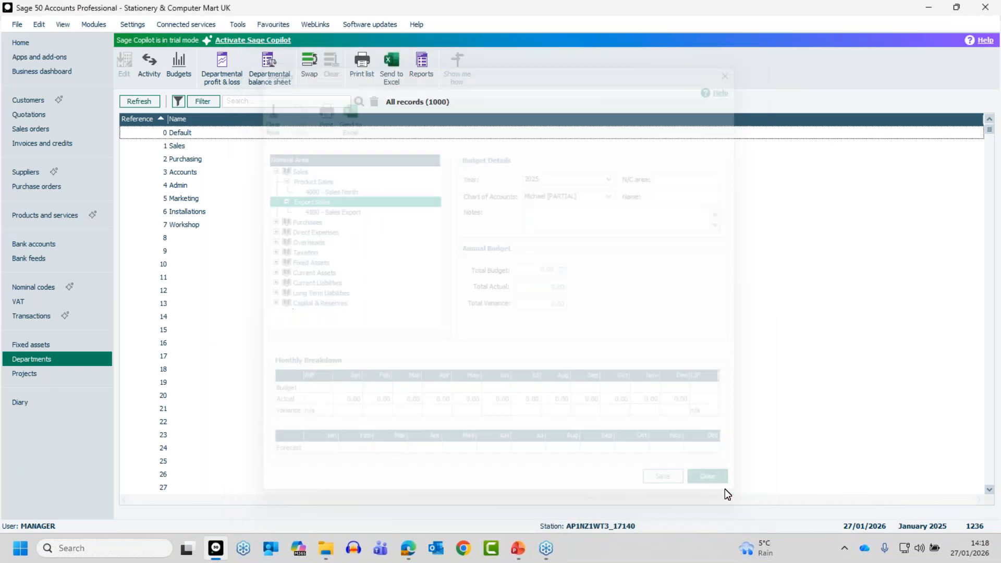
click(28, 282)
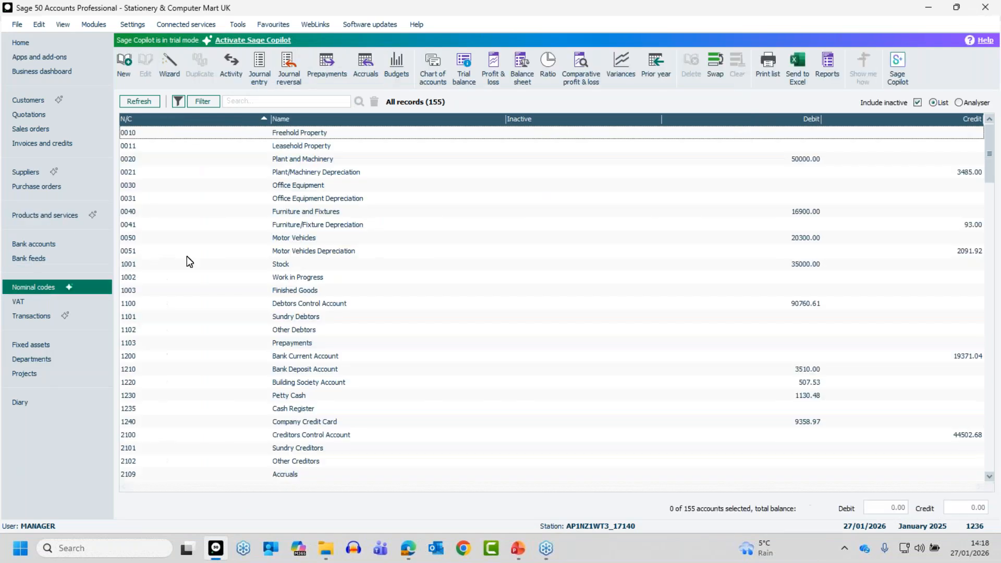
click(431, 64)
click(56, 105)
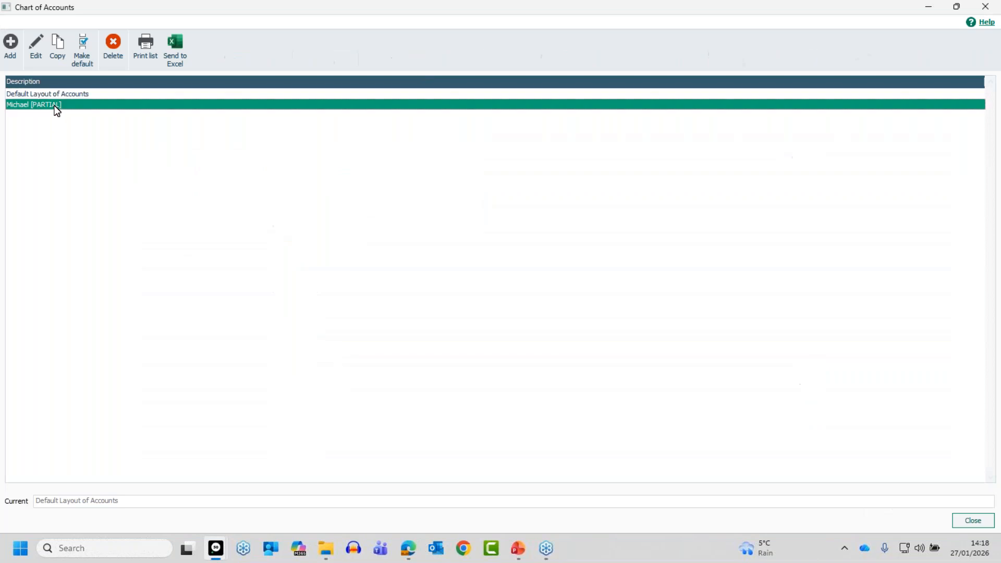
click(35, 43)
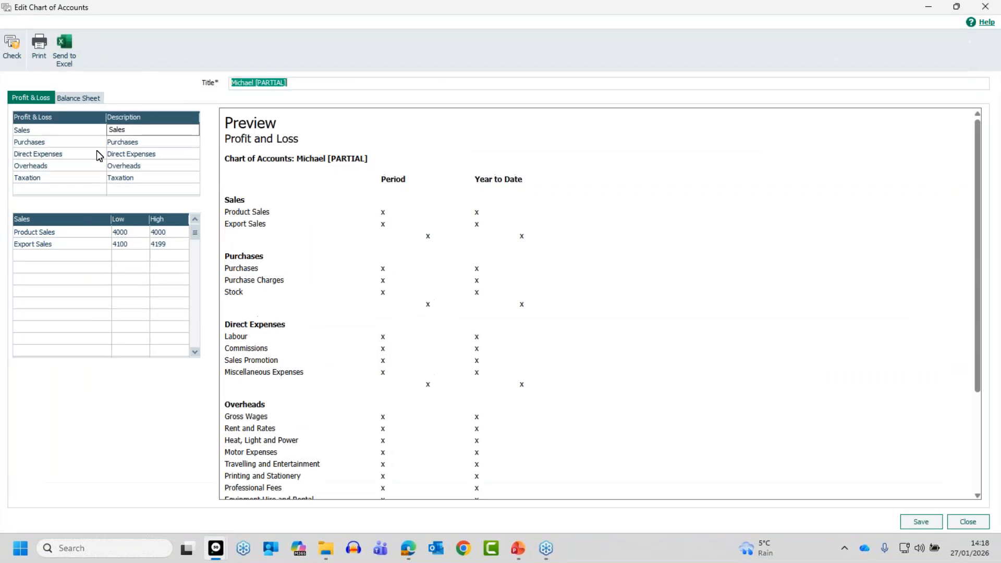
Step: Set the Product Sales High code to 4002, save, and dismiss the incomplete-chart warning
click(165, 232)
text(4002)
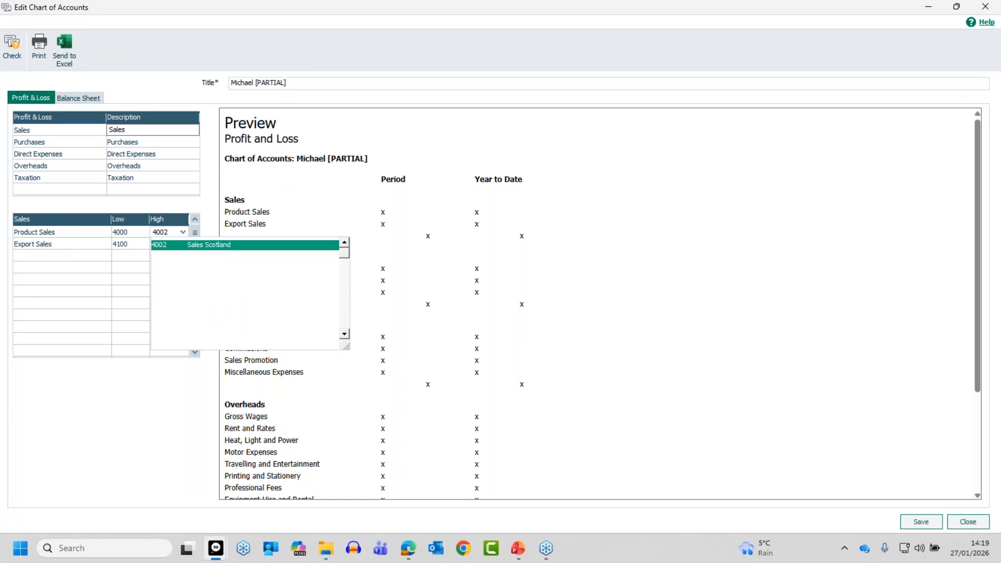
key(Return)
key(Tab)
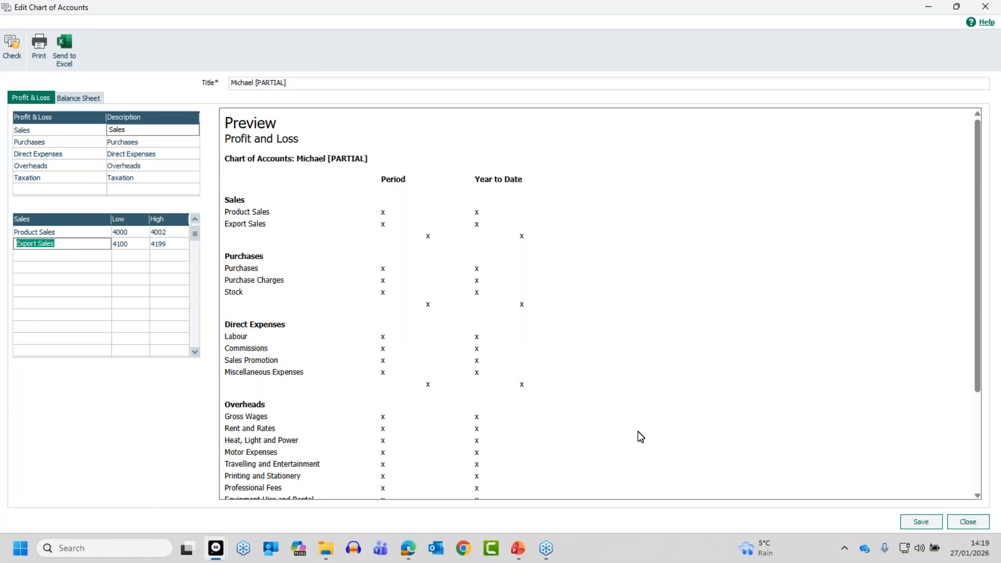
click(921, 522)
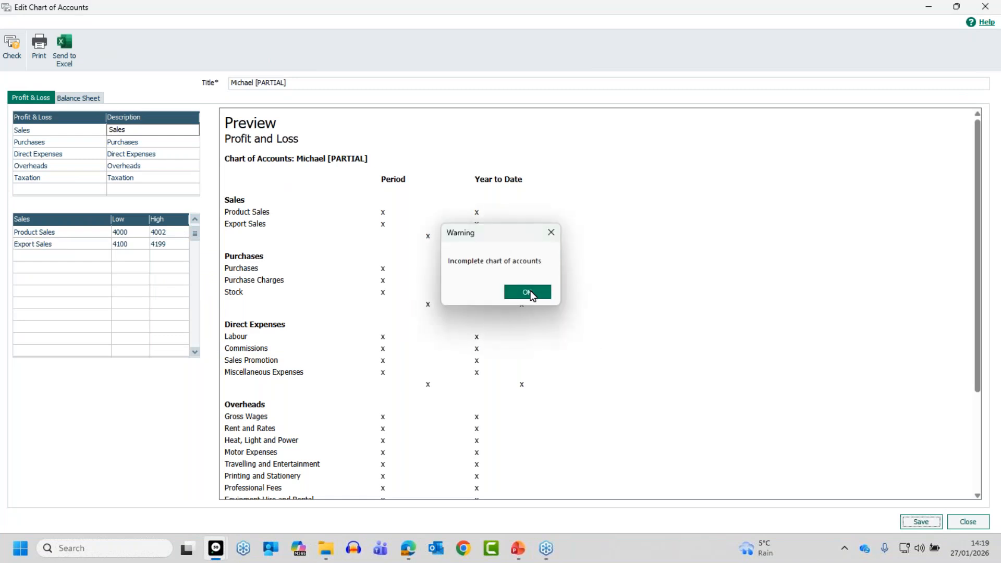
click(531, 290)
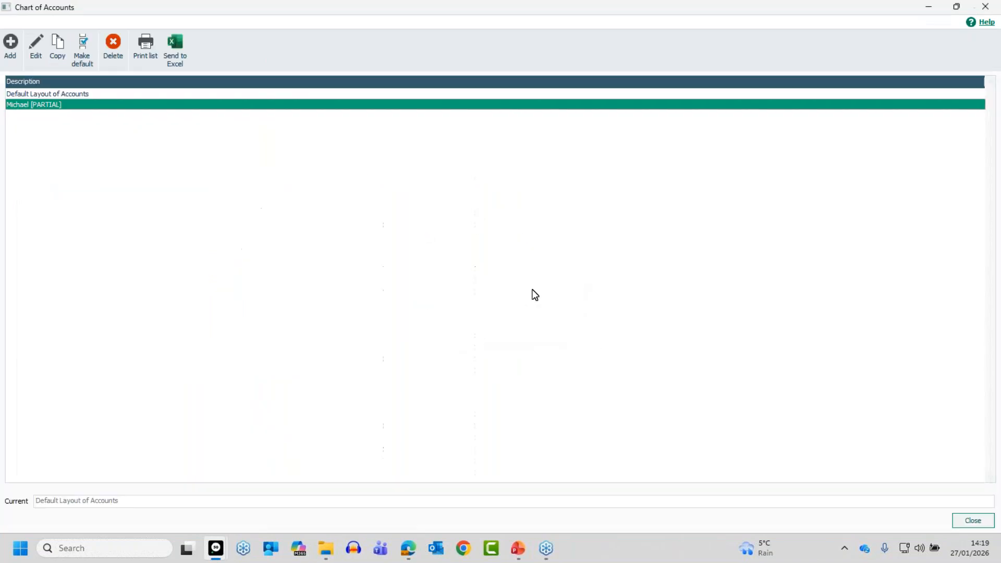
Step: Close the chart of accounts list and reopen Budgets using the PARTIAL chart layout
click(971, 521)
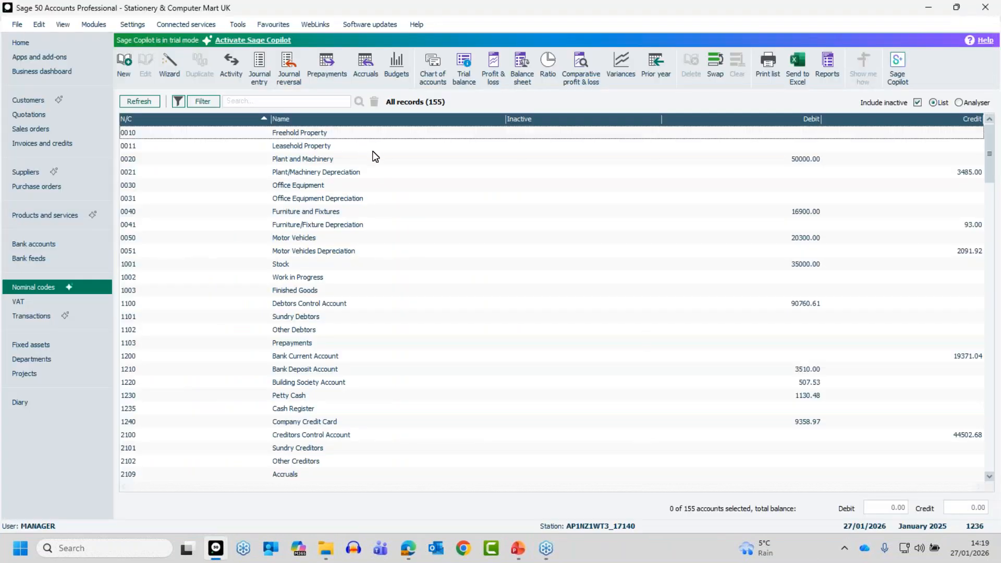
click(401, 62)
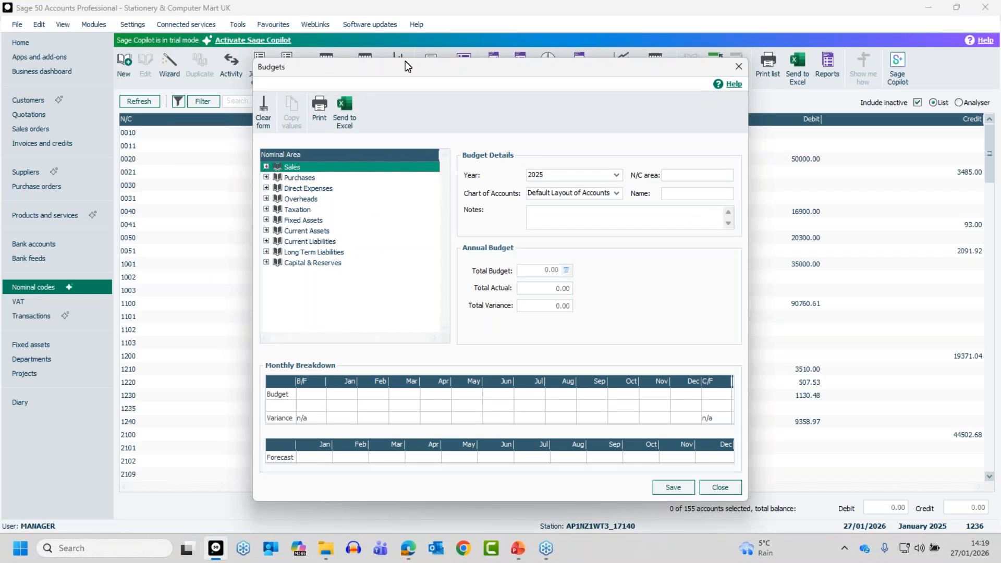
click(605, 193)
click(570, 215)
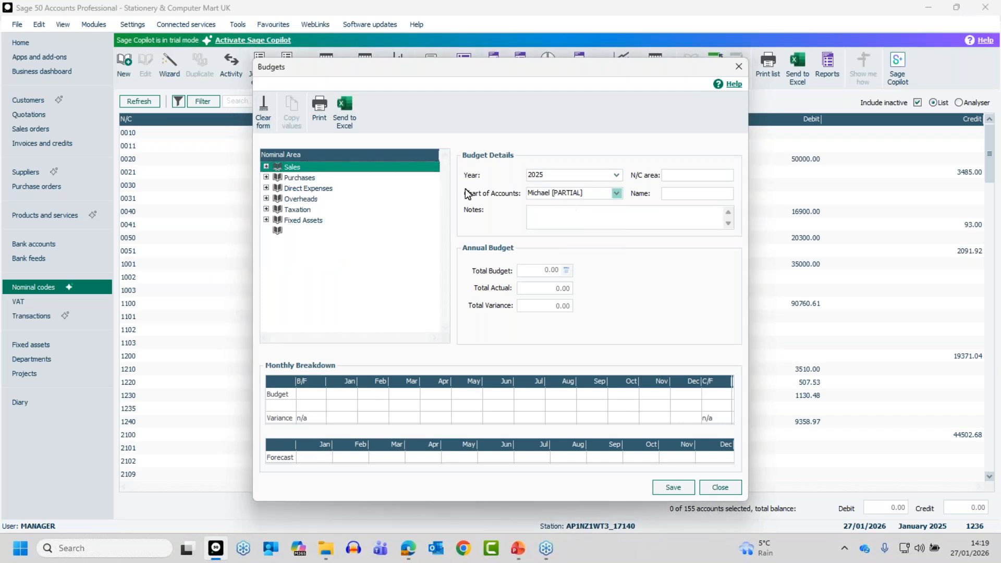
Step: Expand Sales > Product Sales to confirm codes 4000–4002, then revert to Default Layout of Accounts
click(266, 166)
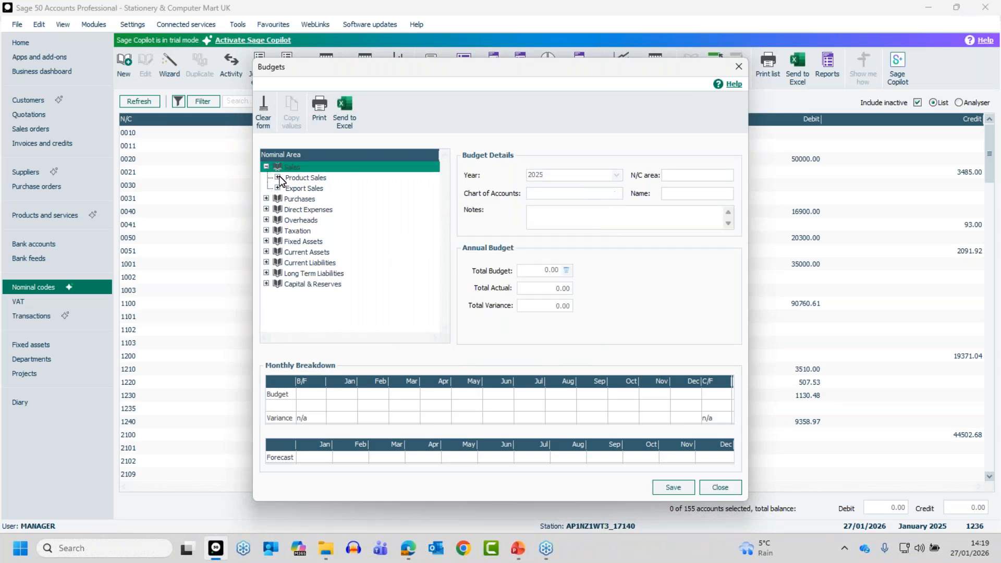
click(278, 178)
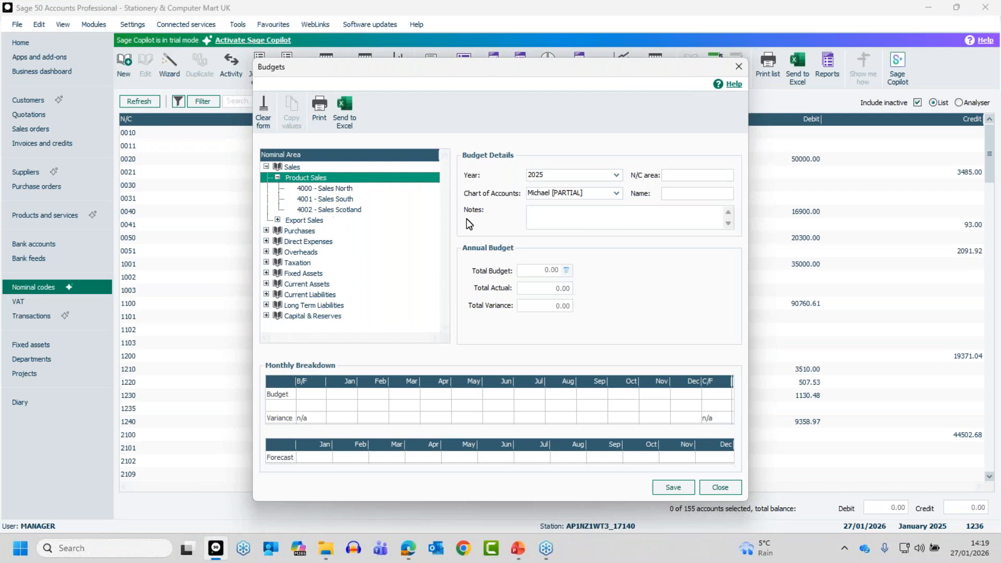
click(618, 191)
click(565, 208)
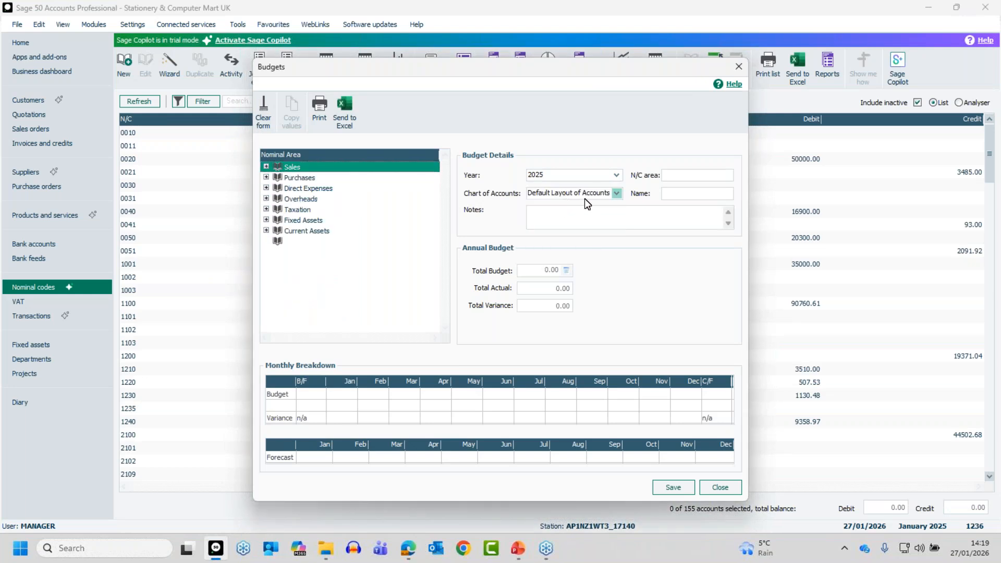
Step: Expand Sales > Product Sales and select 4000 - Sales North to show its 27000.00 budget and forecasts
click(267, 166)
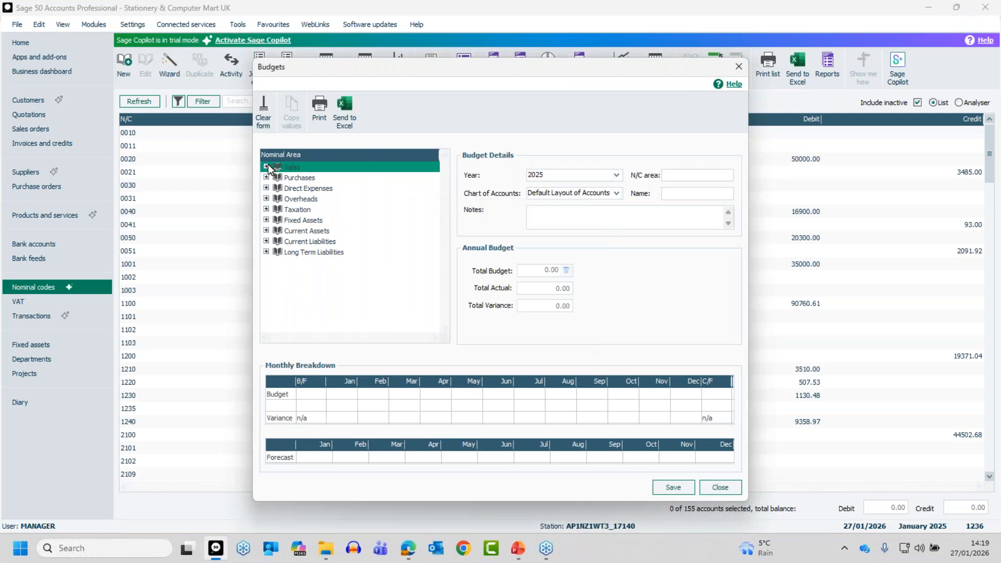
click(278, 177)
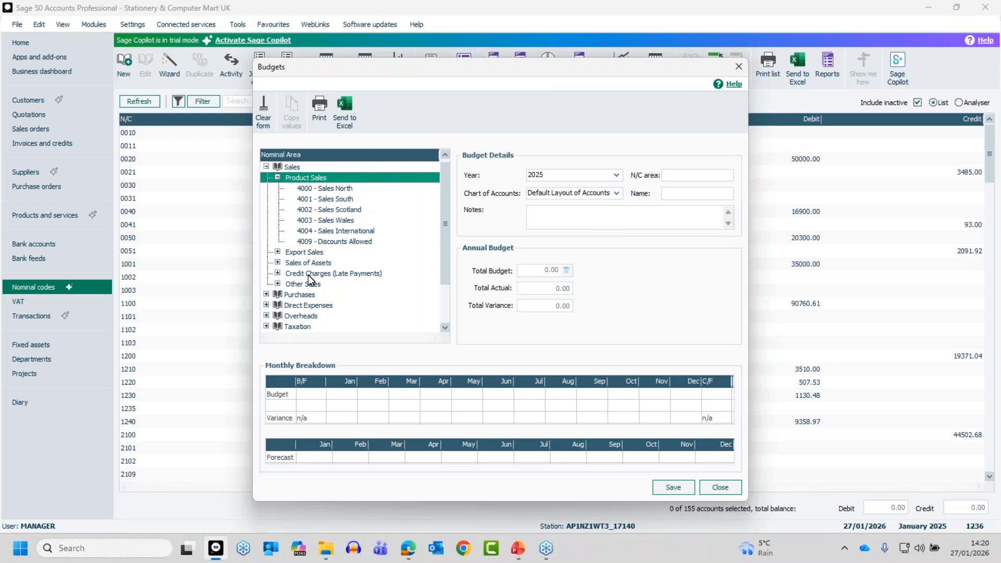
click(323, 190)
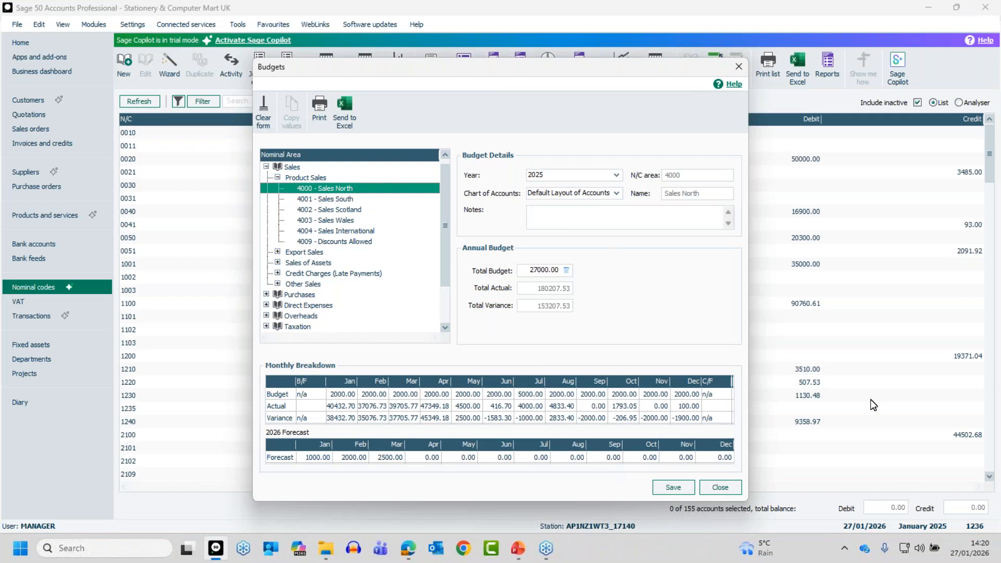
key(alt+Tab)
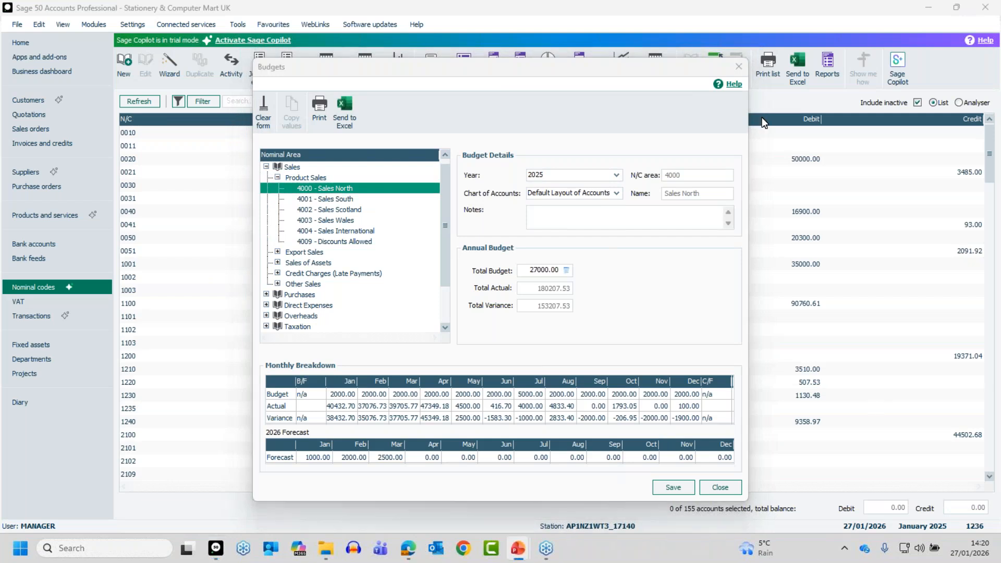
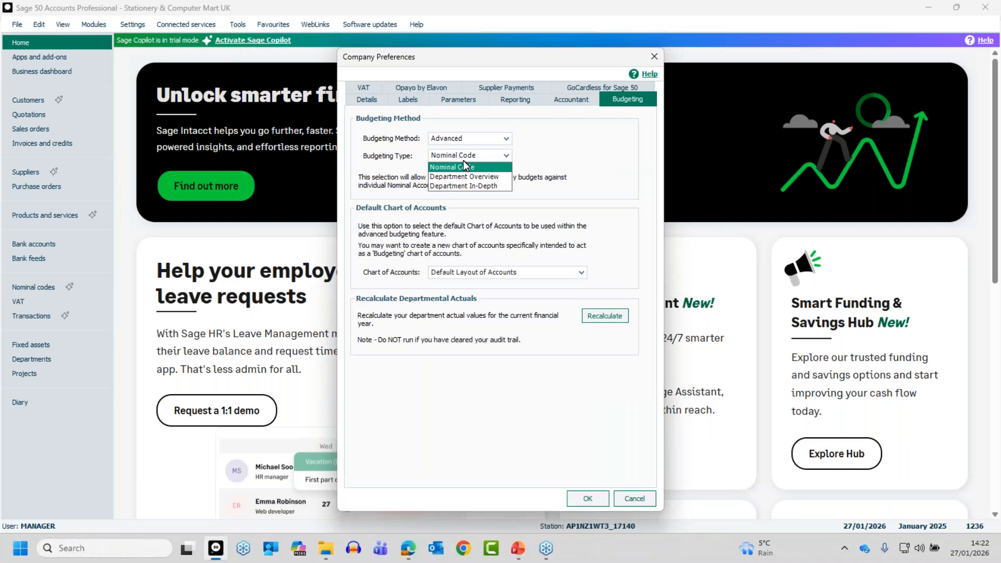
Step: Set budgeting to Department Overview using the Default Layout of Accounts and confirm the change
click(483, 177)
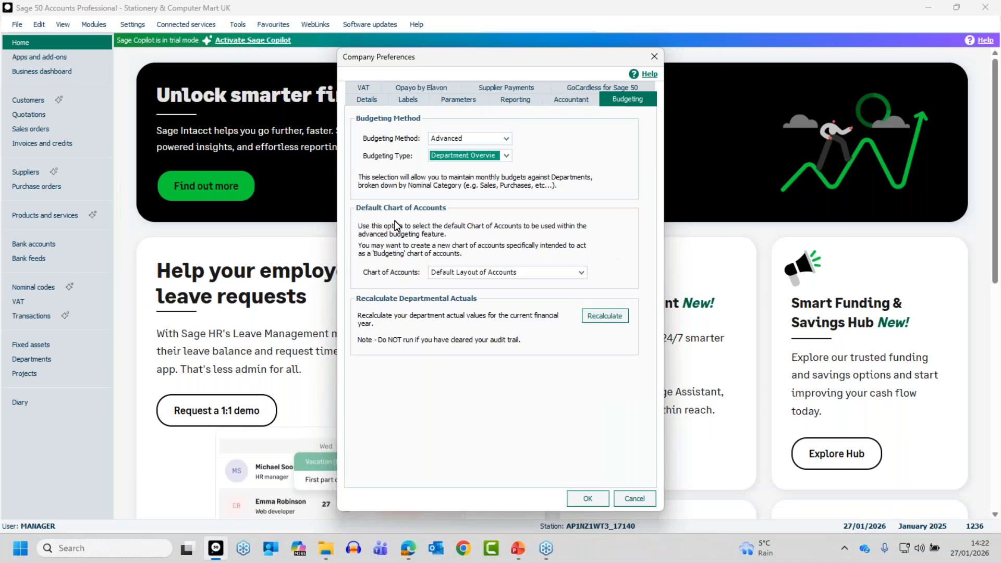
click(507, 273)
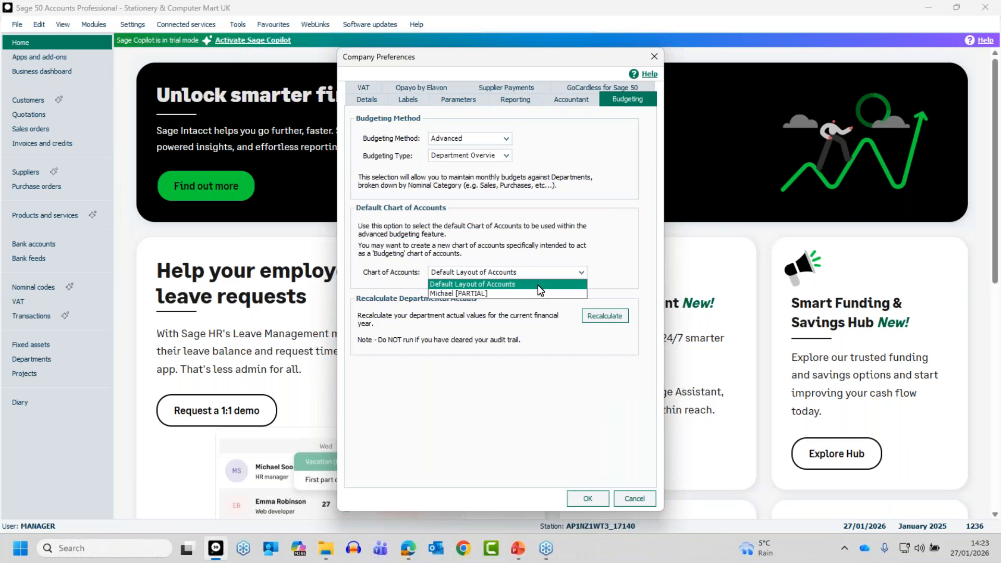
click(538, 285)
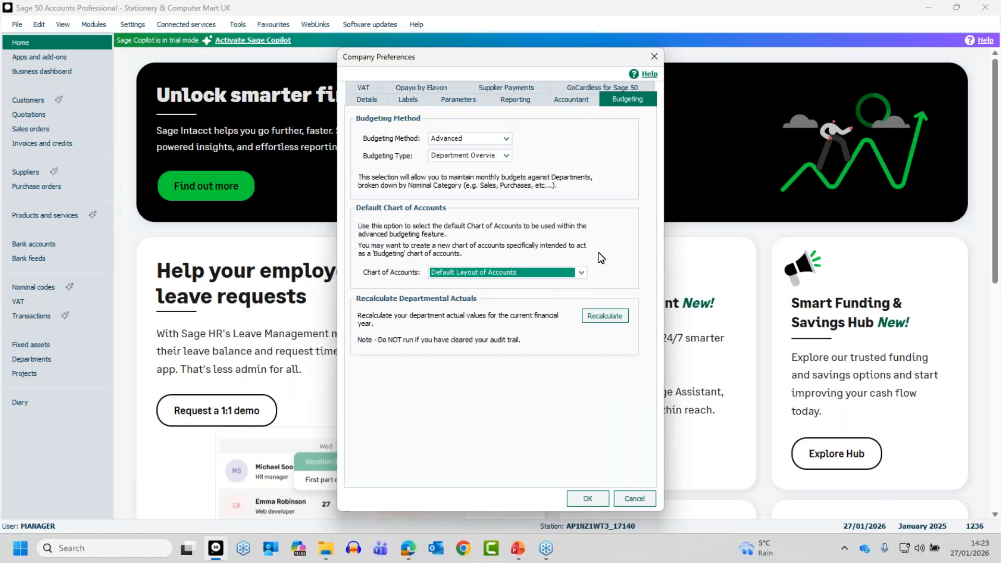
click(578, 498)
click(490, 329)
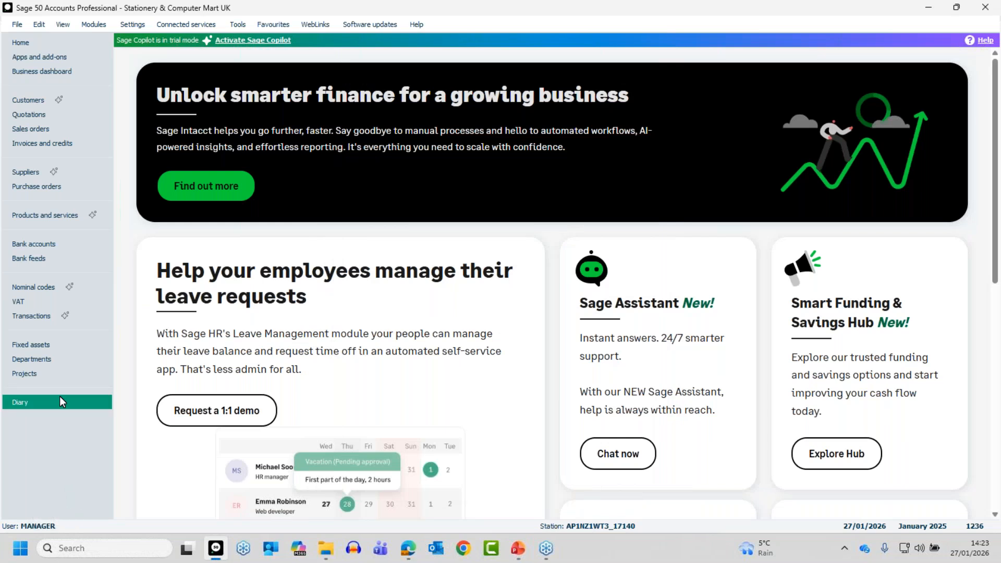
Step: Open the nominal Budgets and load department 1 Sales for 2025
click(43, 288)
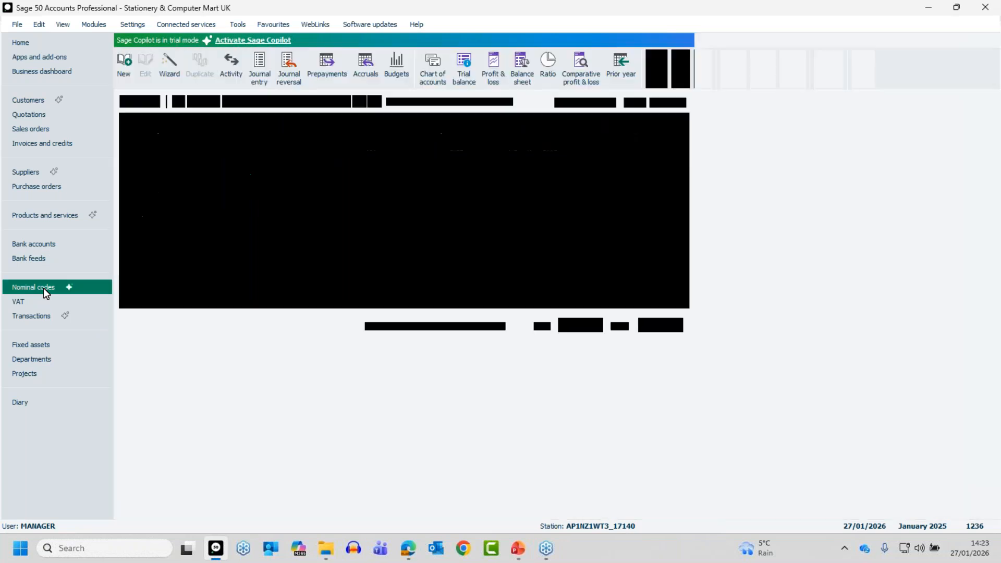
click(398, 71)
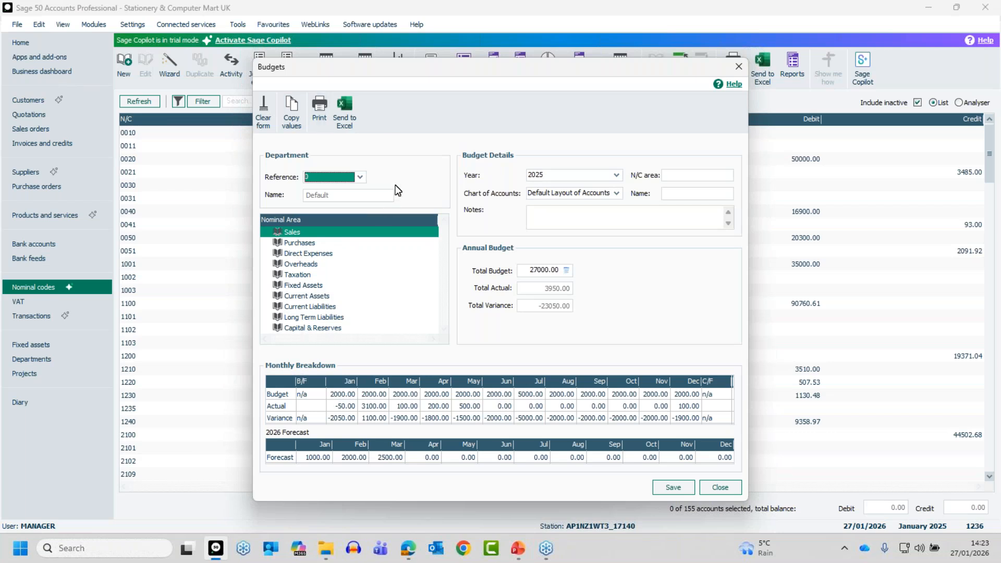
click(360, 177)
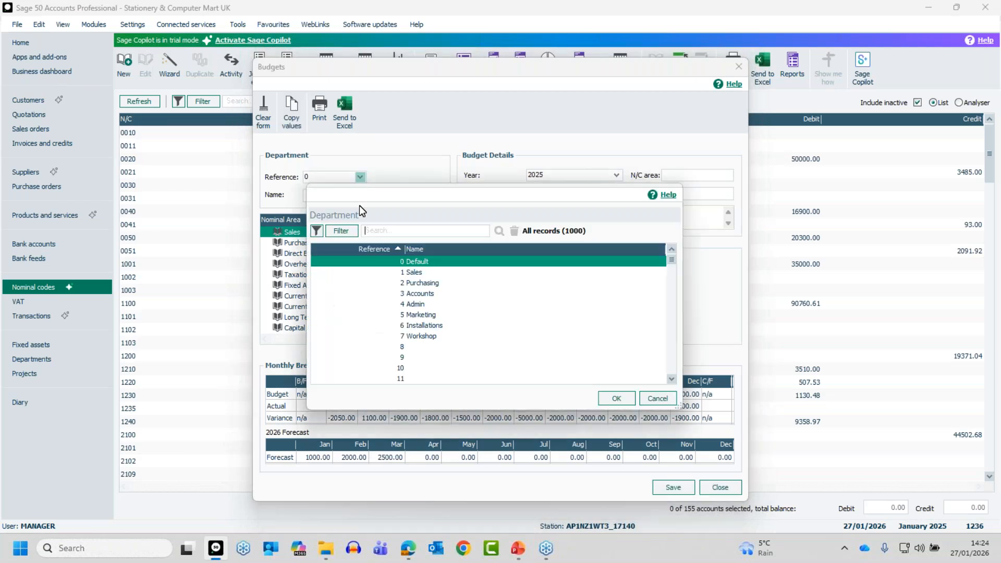
click(412, 275)
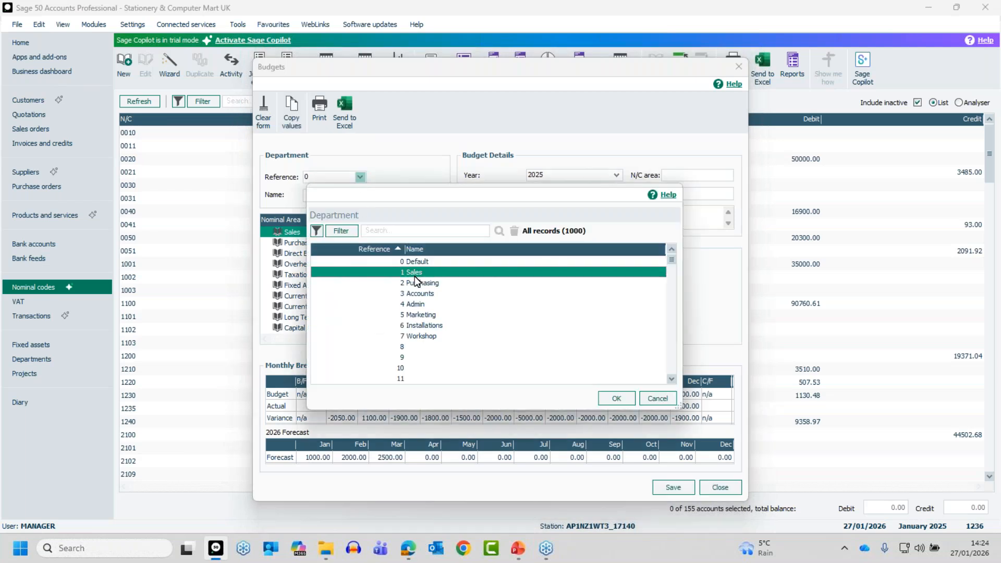
click(616, 398)
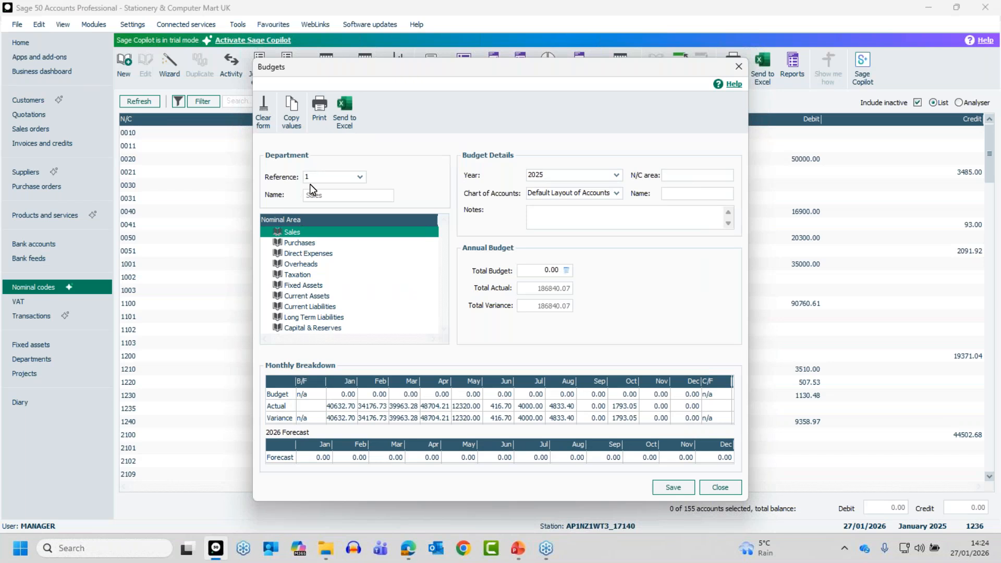
Step: Enter Sales budgets of 1000, 2000, 3000 and 2750 for January to April
click(342, 394)
text(1000)
click(364, 395)
text(2000)
key(Tab)
text(3000)
key(Tab)
text(2750)
key(Tab)
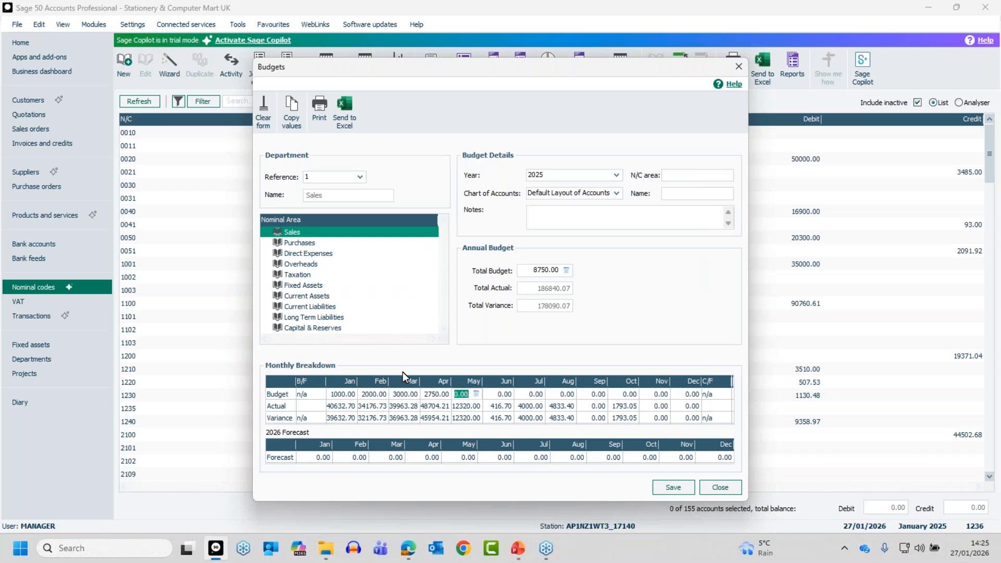
Step: Replace the annual Total Budget with 36000
click(528, 270)
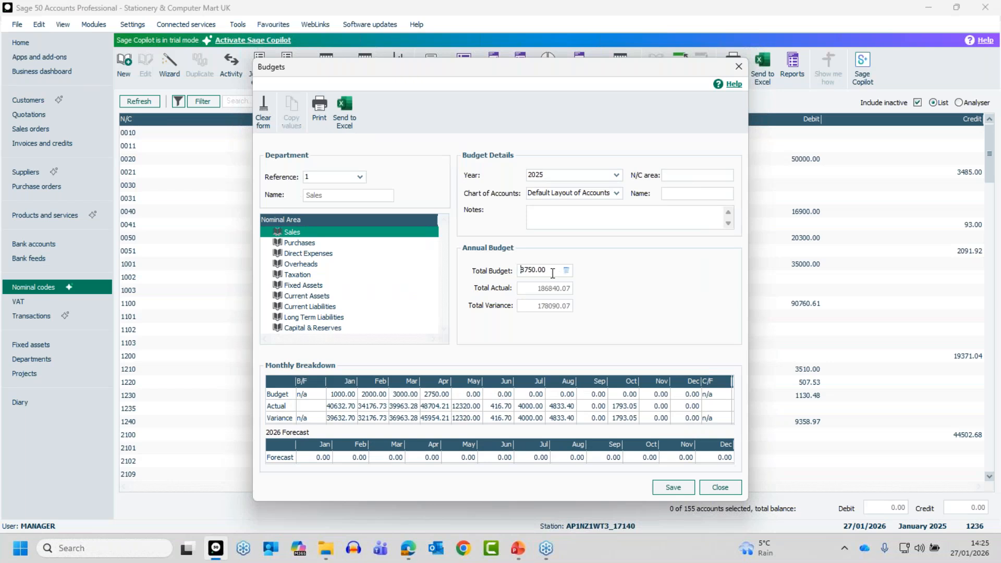
drag(548, 270, 511, 267)
text(36000)
key(Tab)
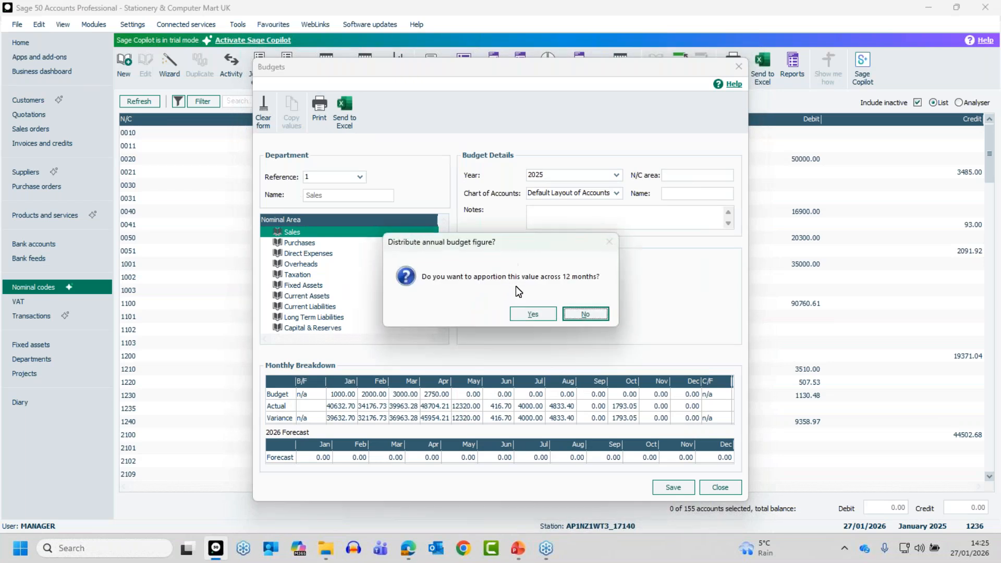
Step: Apportion 36000 evenly at 3000 per month, then set March to 4000 and April to 4500
click(529, 313)
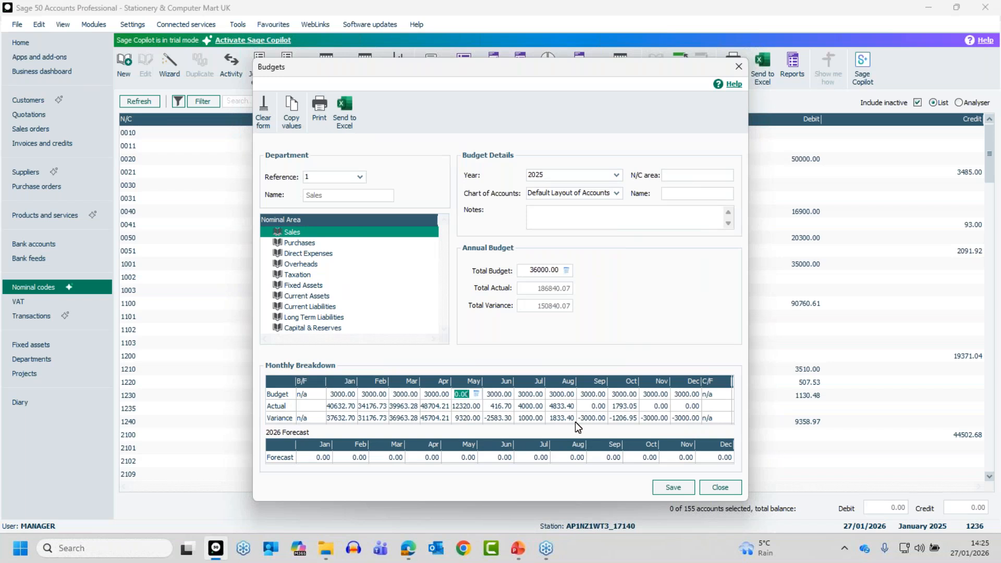
click(402, 392)
key(BackSpace)
text(4000)
key(Tab)
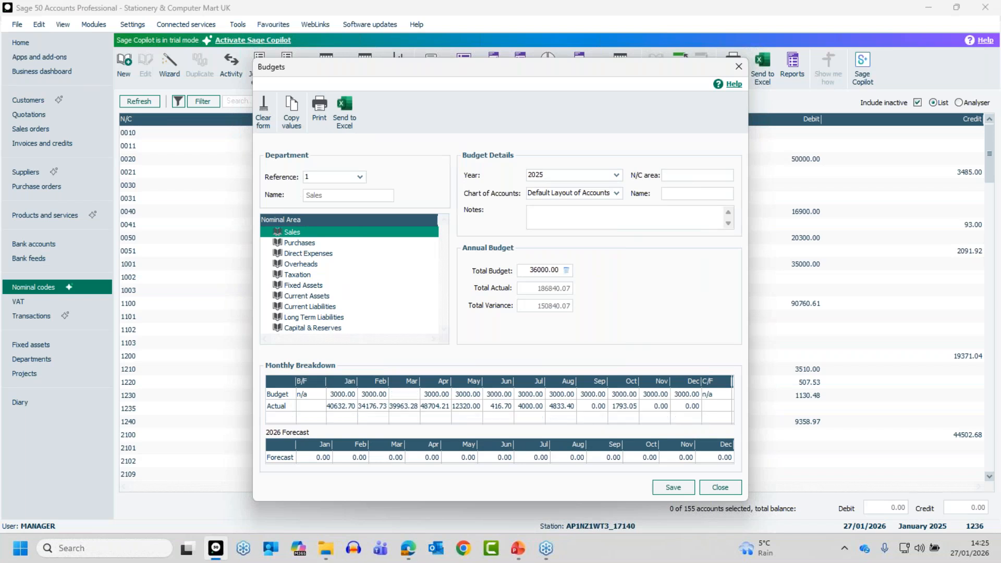
text(4500)
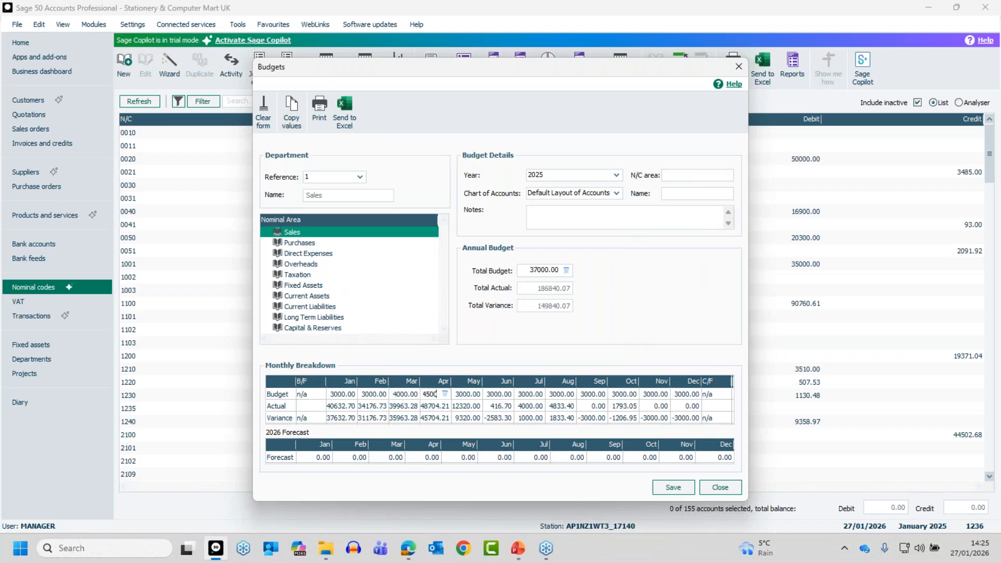
key(Tab)
Step: Copy May's 3000 budget forward with an incremental adjustment of 10 per month
click(291, 112)
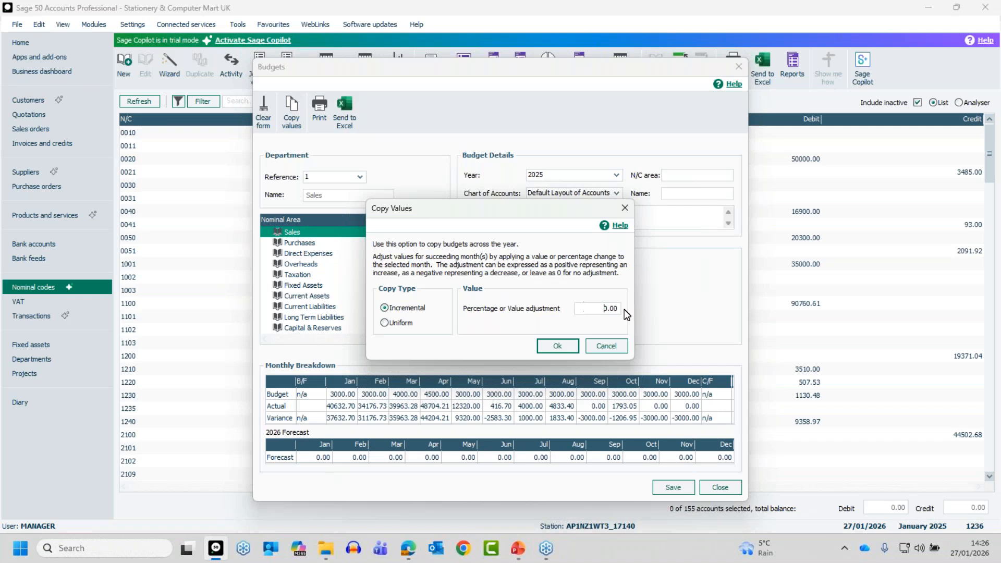
drag(597, 310, 630, 310)
text(10)
key(BackSpace)
text(10)
key(BackSpace)
key(BackSpace)
text(0)
click(562, 343)
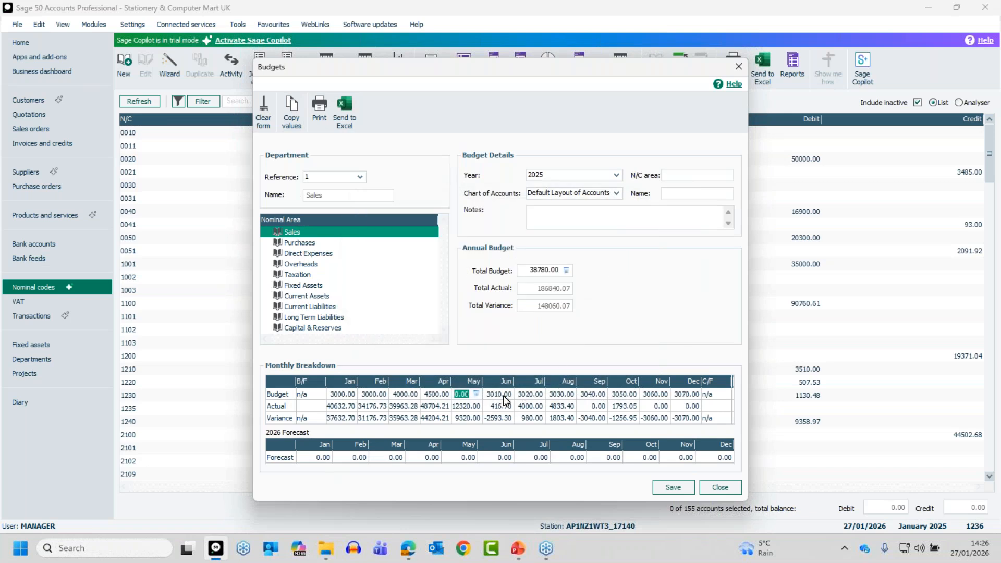
Step: Re-enter April's budget as 4500
click(430, 394)
text(4500)
key(Tab)
Step: Set September's budget to 4000 and save the Sales 2025 budgets
double_click(584, 396)
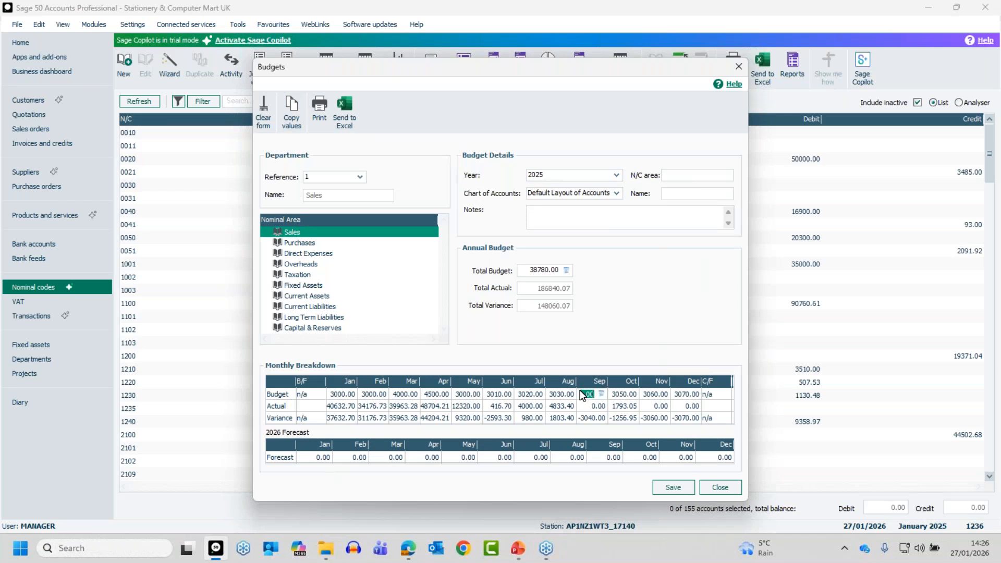
text(400)
text(0)
key(Tab)
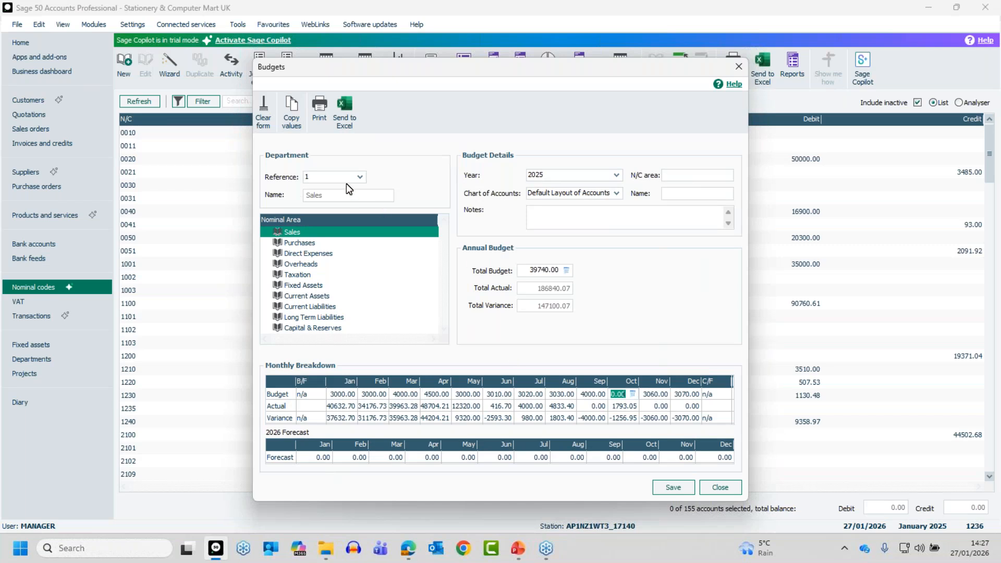
click(678, 486)
key(alt+Tab)
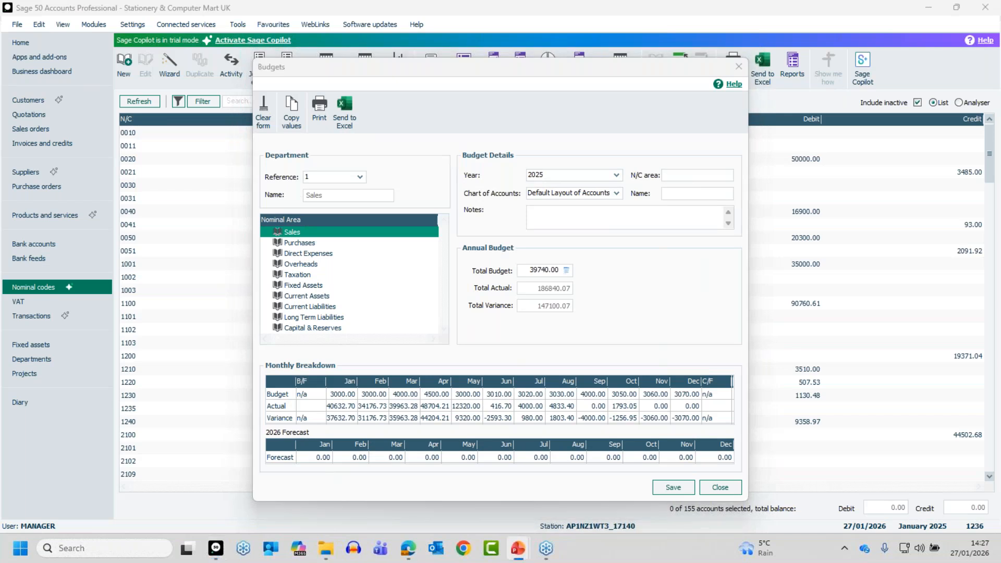
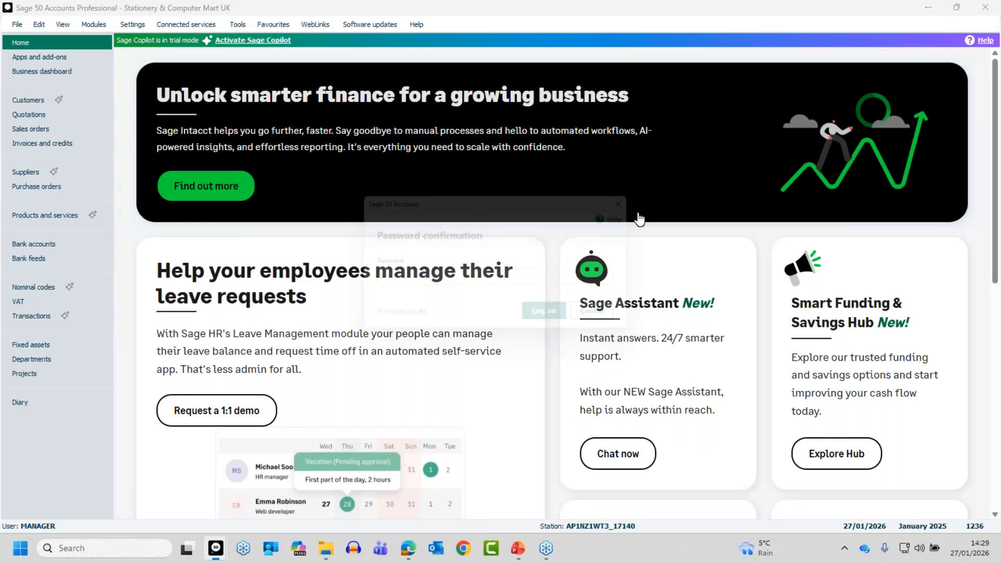
Step: Enter the password and set Budgeting Type to Department In-Depth, accepting the budget-replacement warning
text(**)
key(Return)
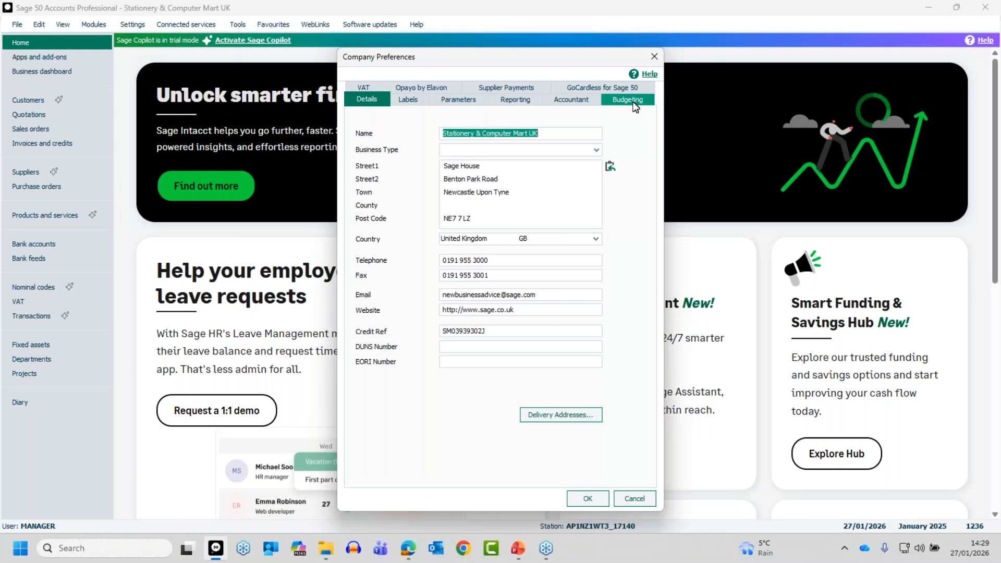
click(632, 102)
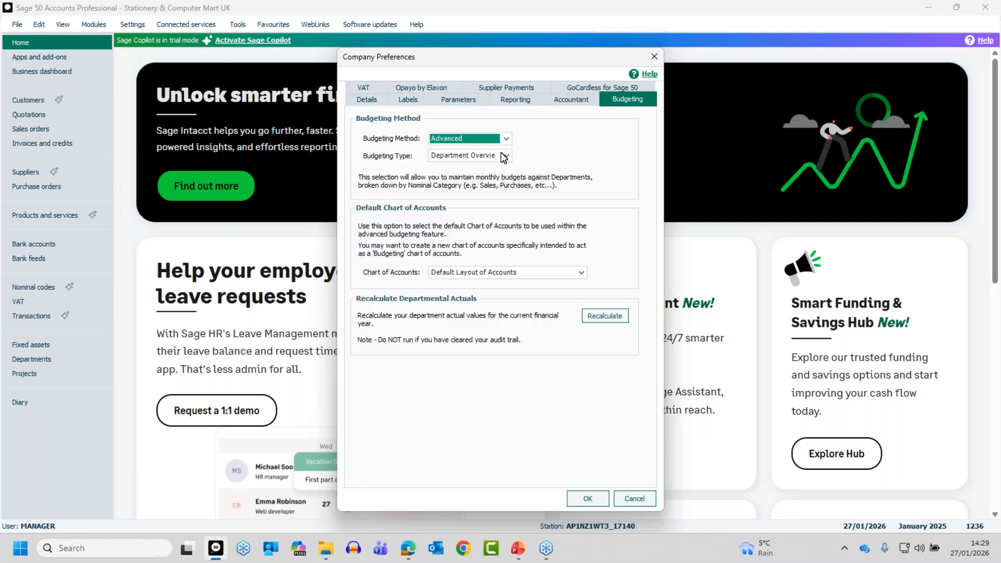
click(504, 156)
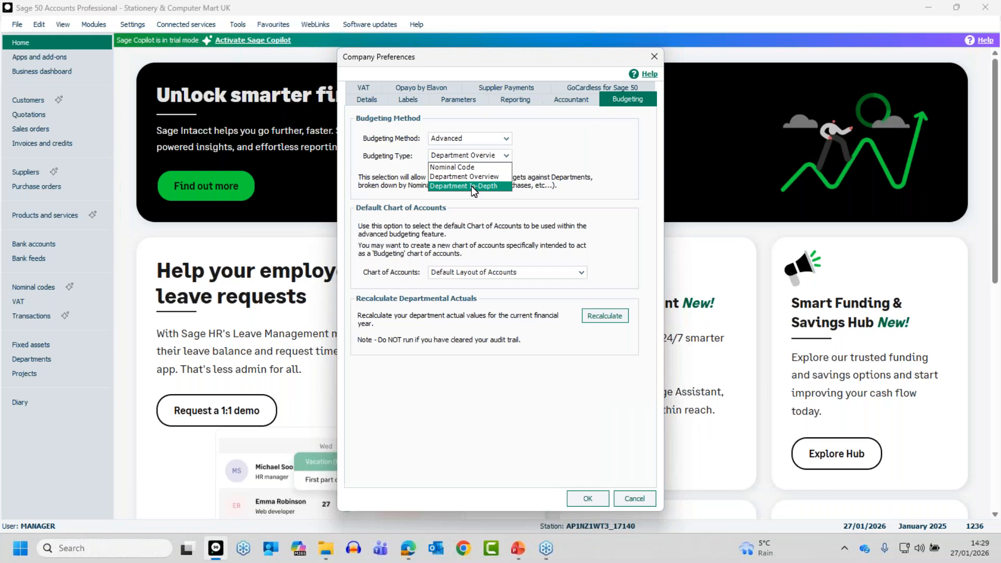
click(471, 186)
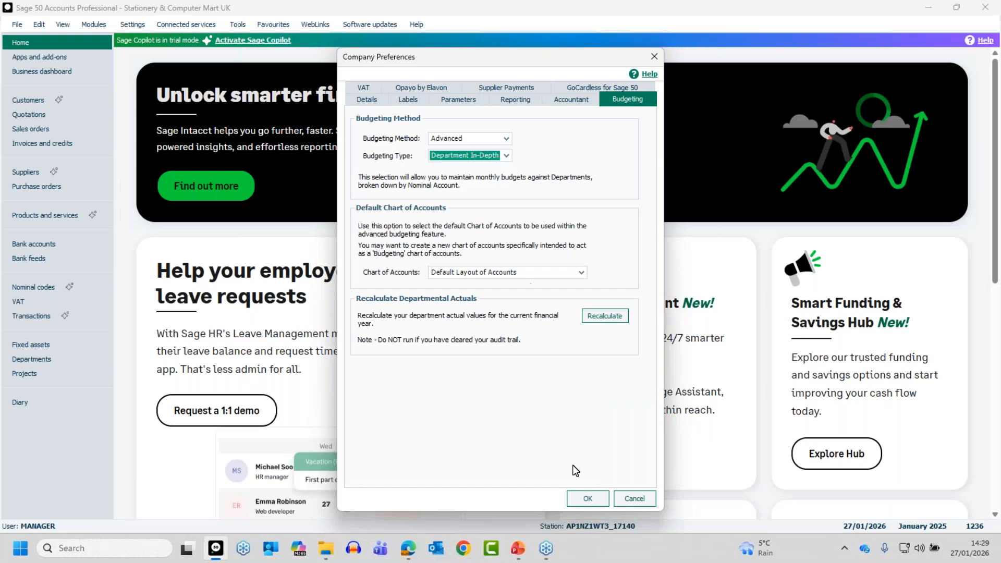
click(586, 499)
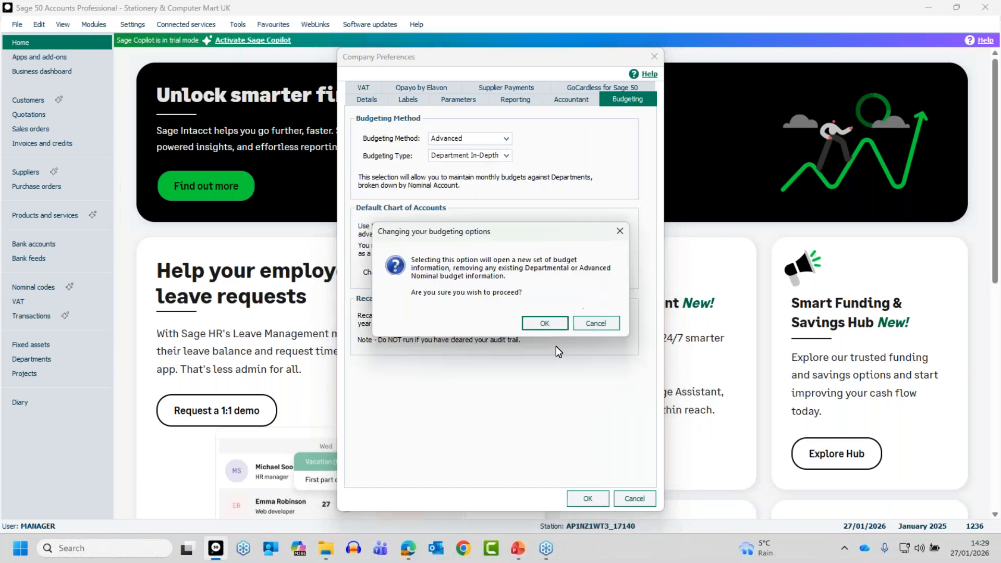
click(546, 321)
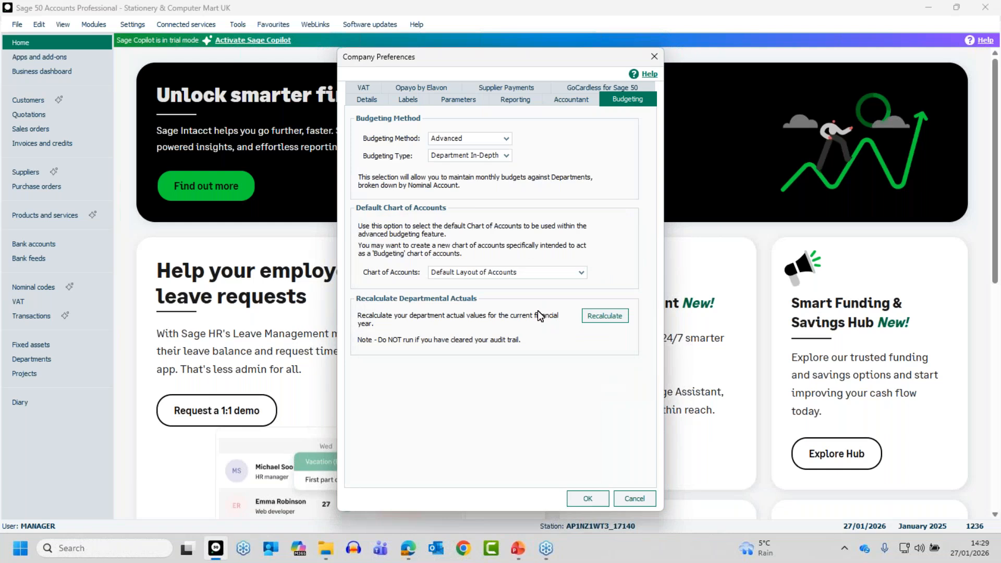
key(Return)
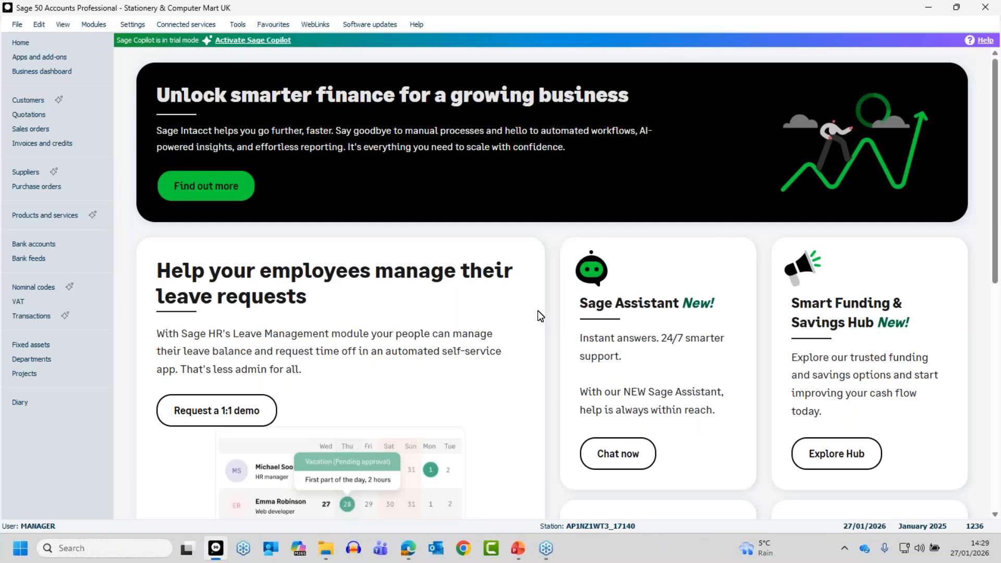
Step: Open the department budgets for the Sales department
click(55, 358)
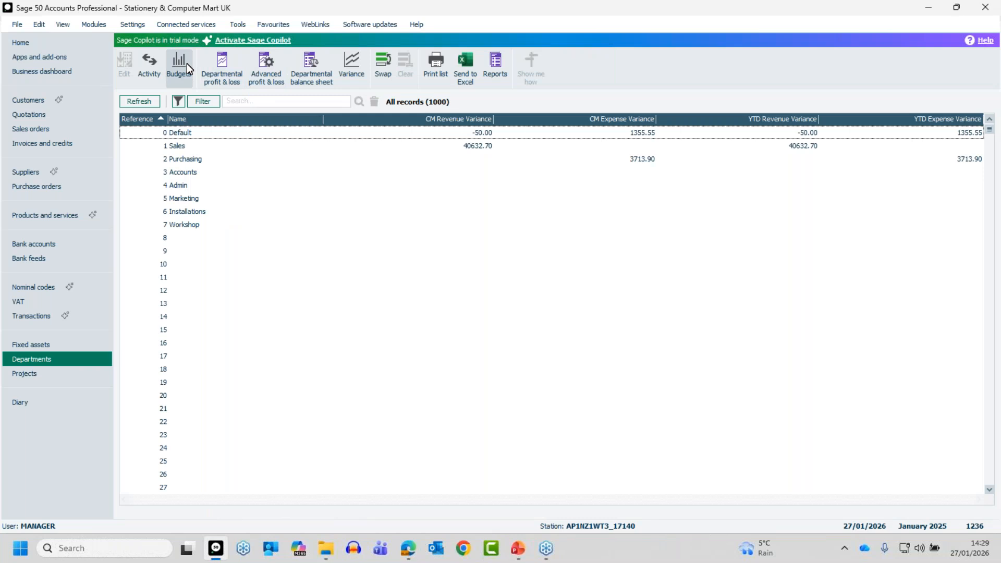
click(187, 64)
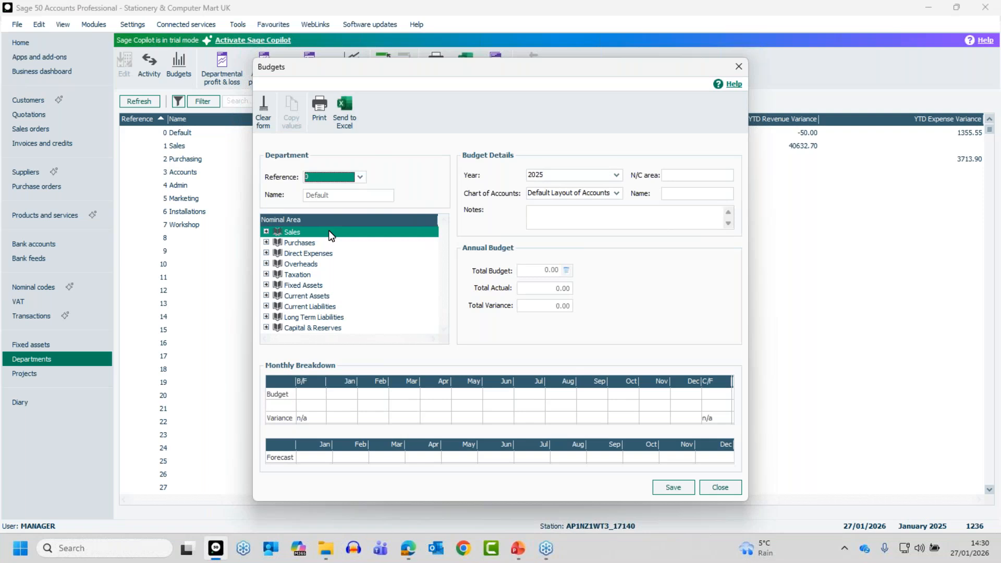
click(360, 177)
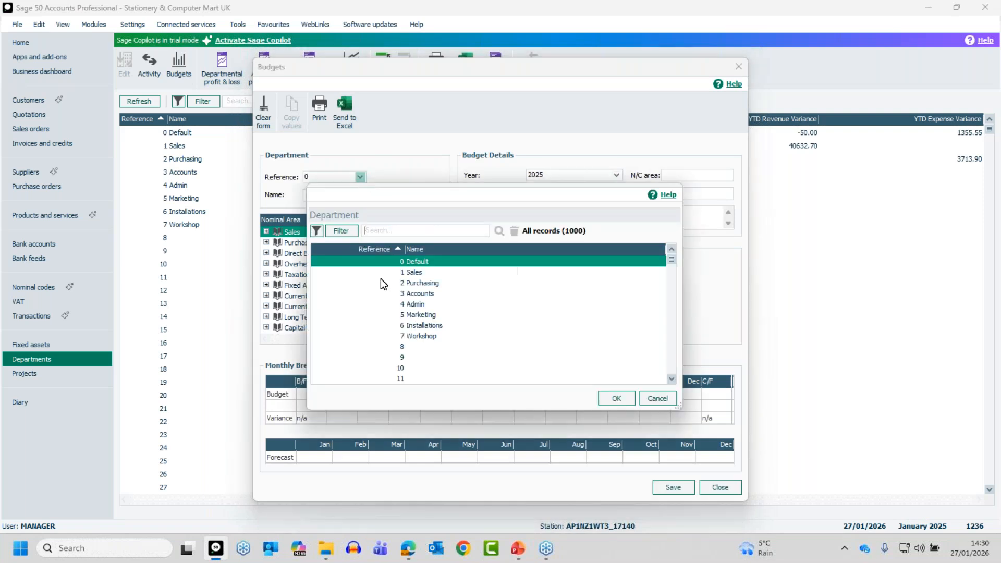
click(420, 272)
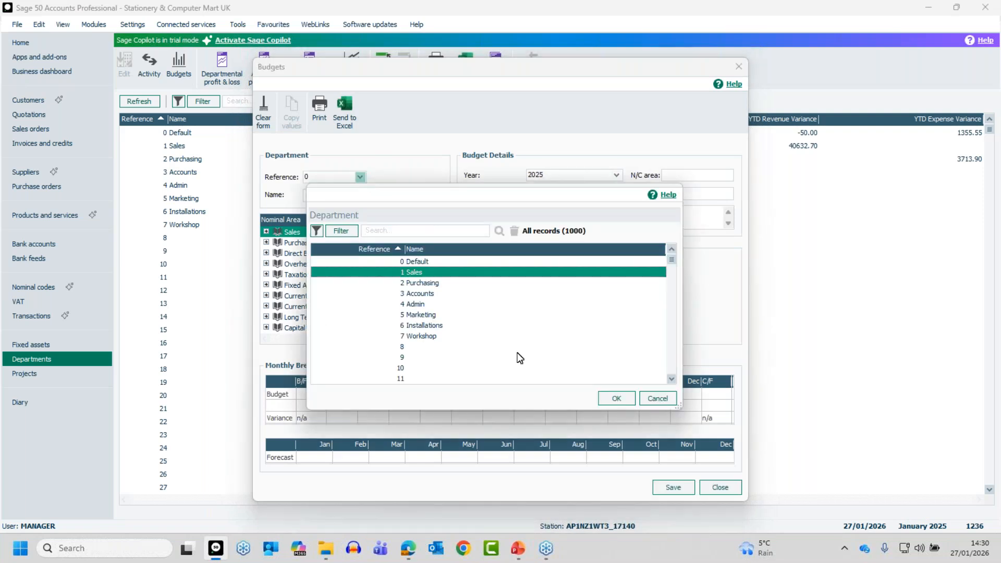
click(612, 397)
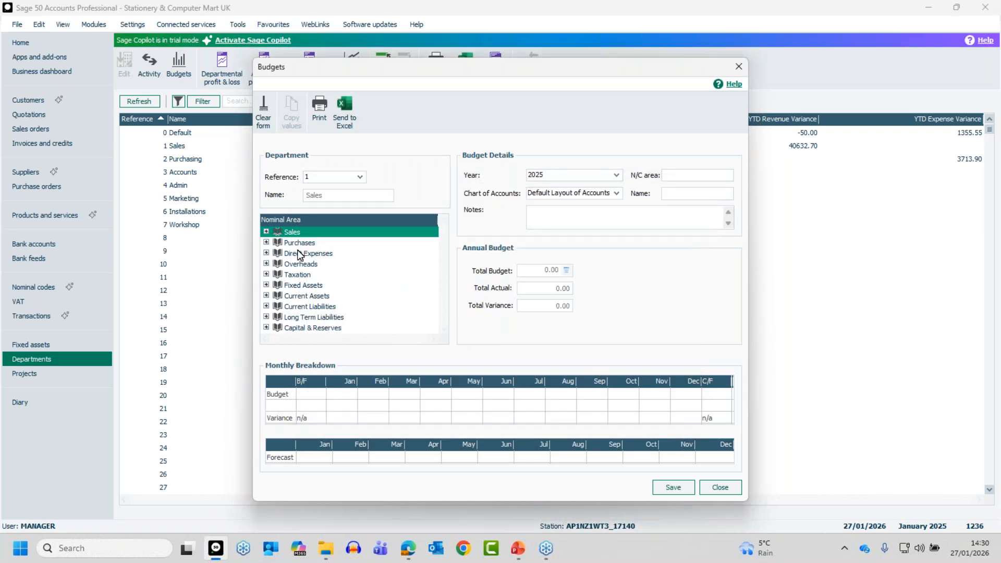
Step: Show the 2025 budget and actuals for Sales > Product Sales > 4000 Sales North
click(267, 231)
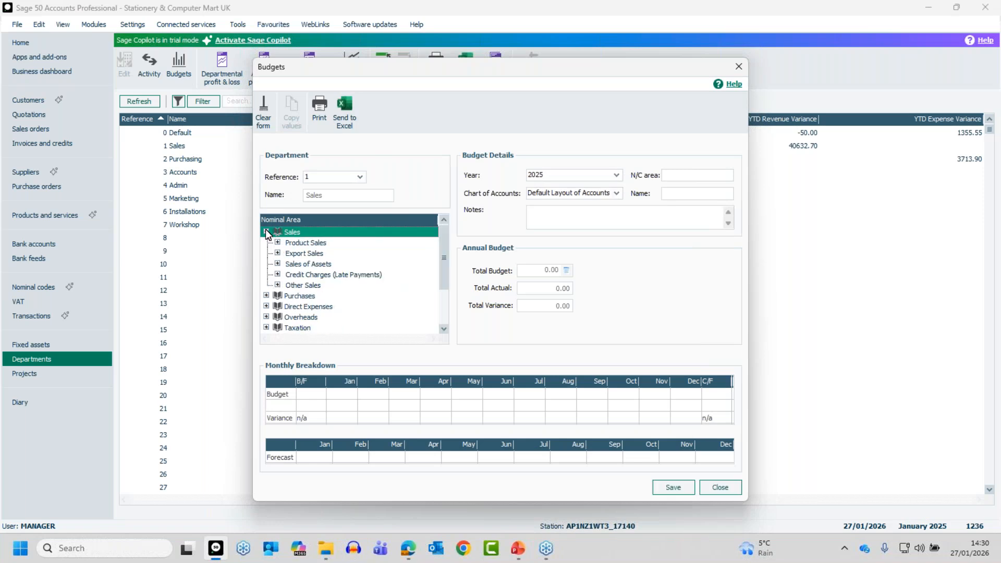
click(277, 243)
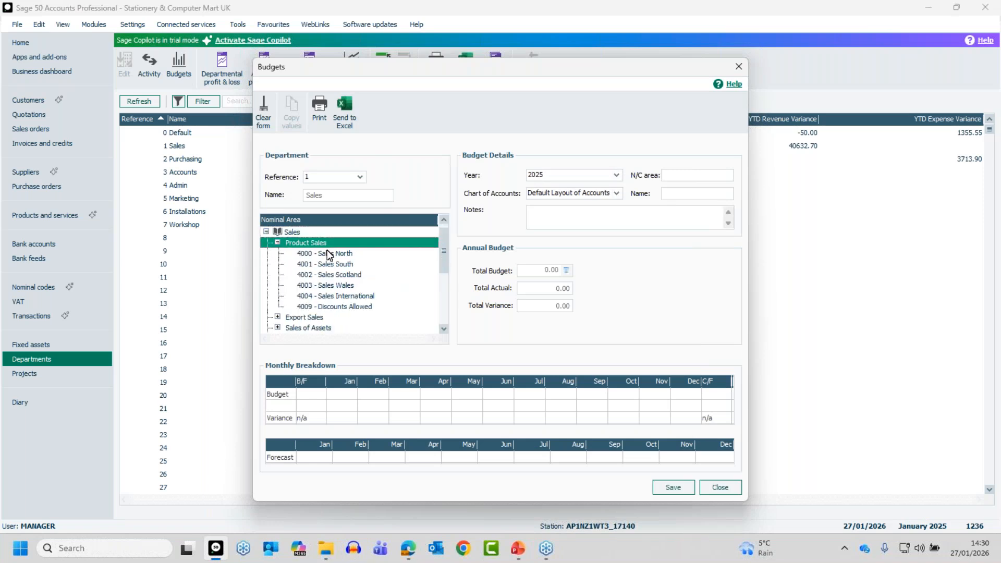
click(330, 255)
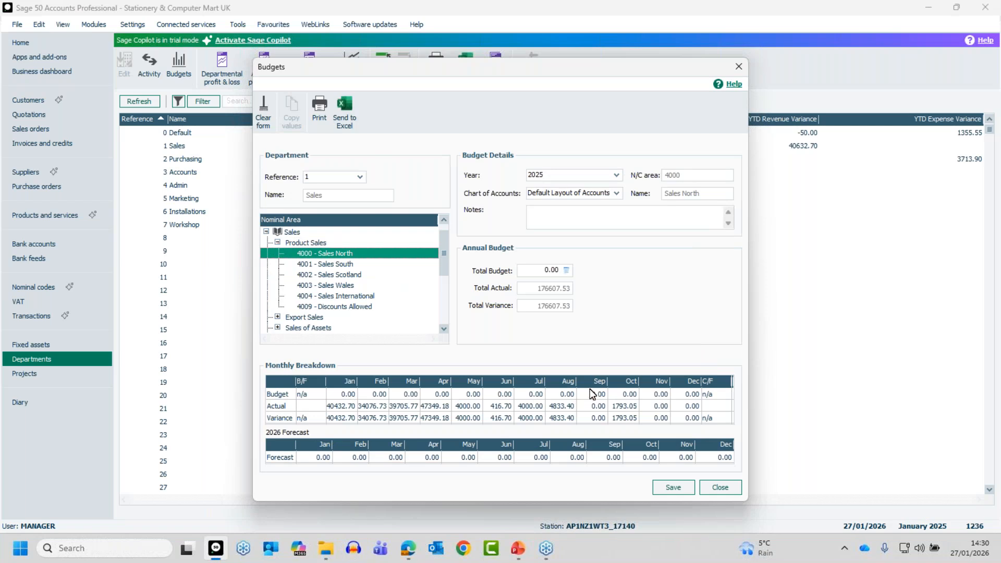
click(349, 395)
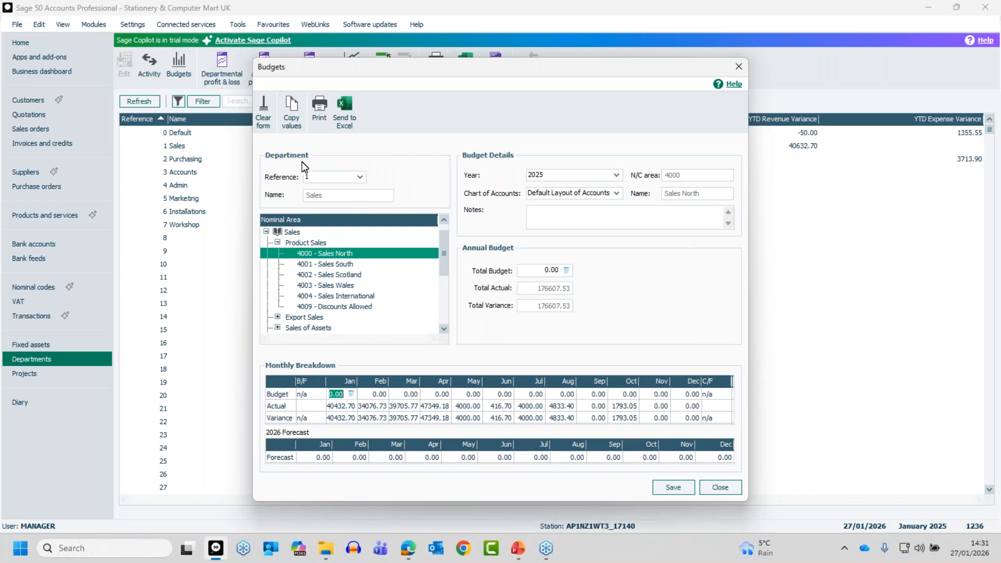
Step: Load the 2 Purchasing department's all-zero budget, review it, and close Budgets
click(361, 177)
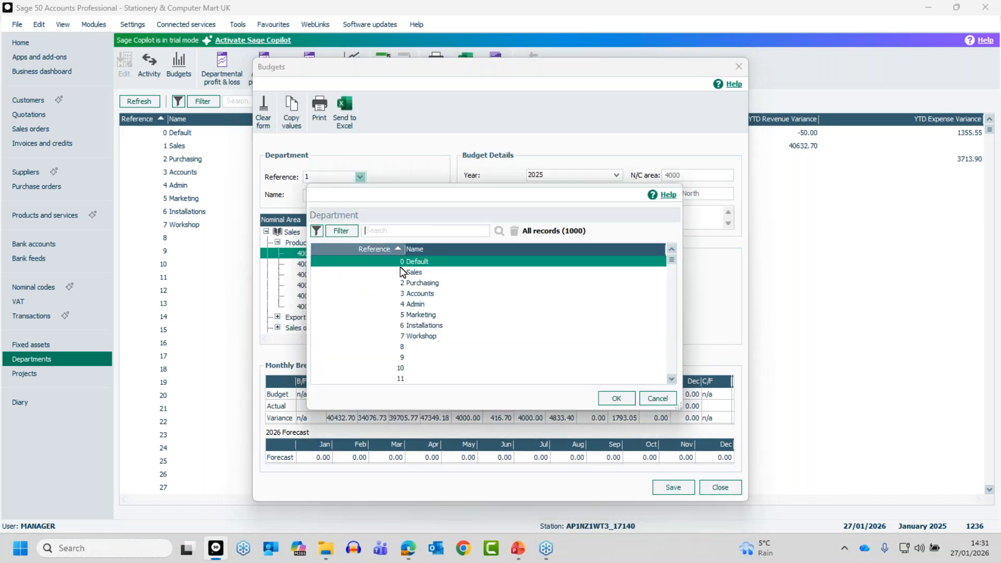
click(409, 283)
double_click(400, 284)
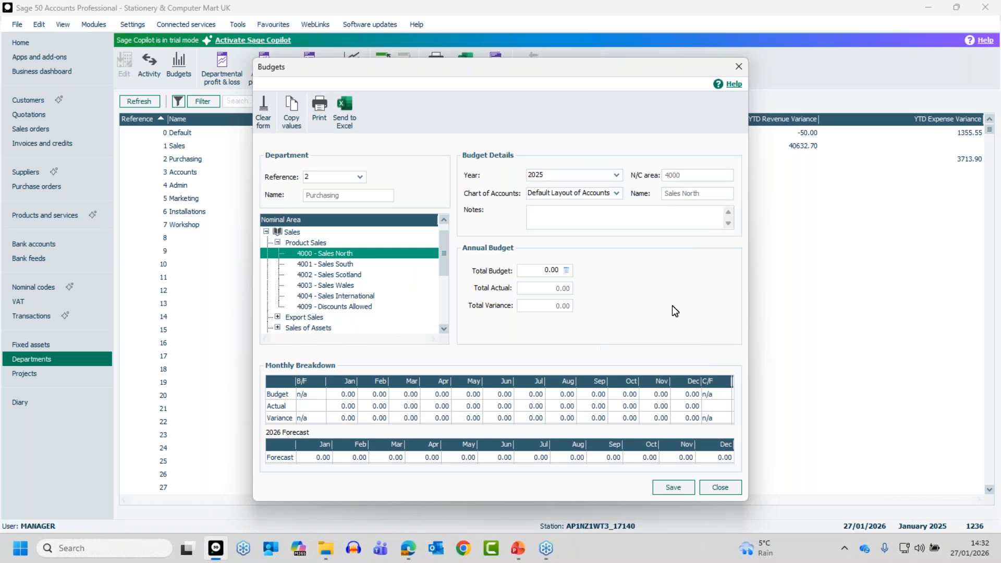
click(722, 488)
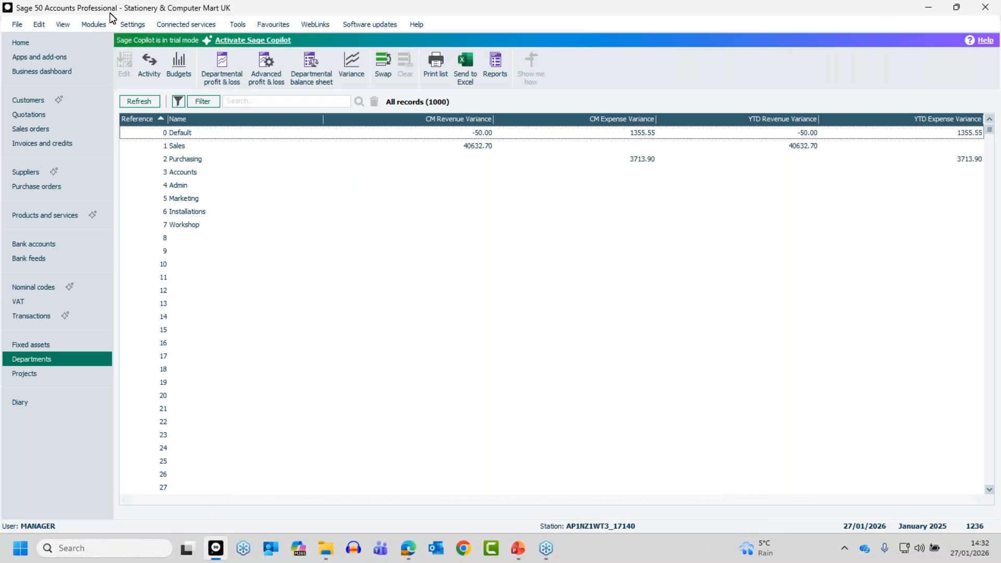
Step: Open the demo company data, agreeing to close the other open windows
click(18, 24)
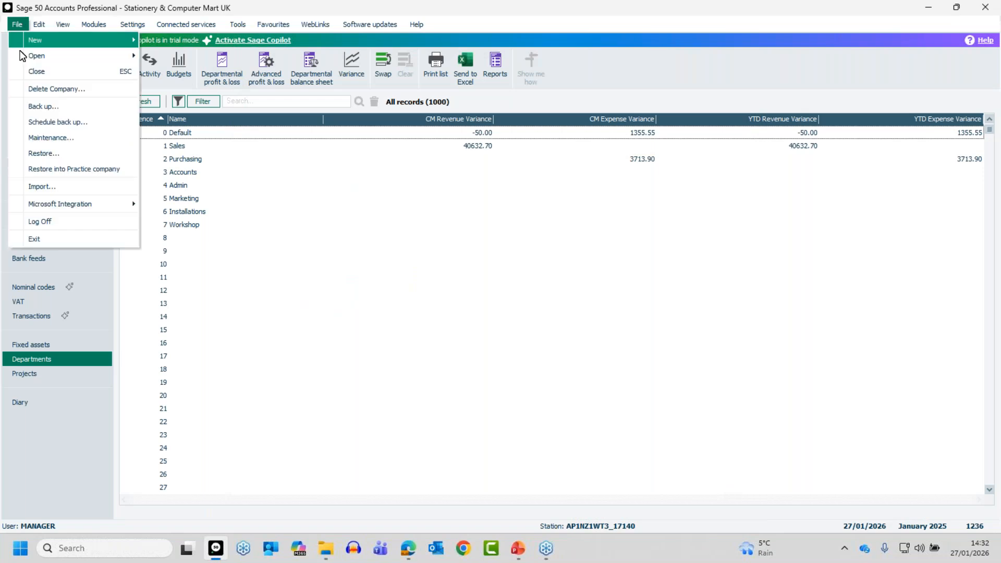
mouse_move(58, 55)
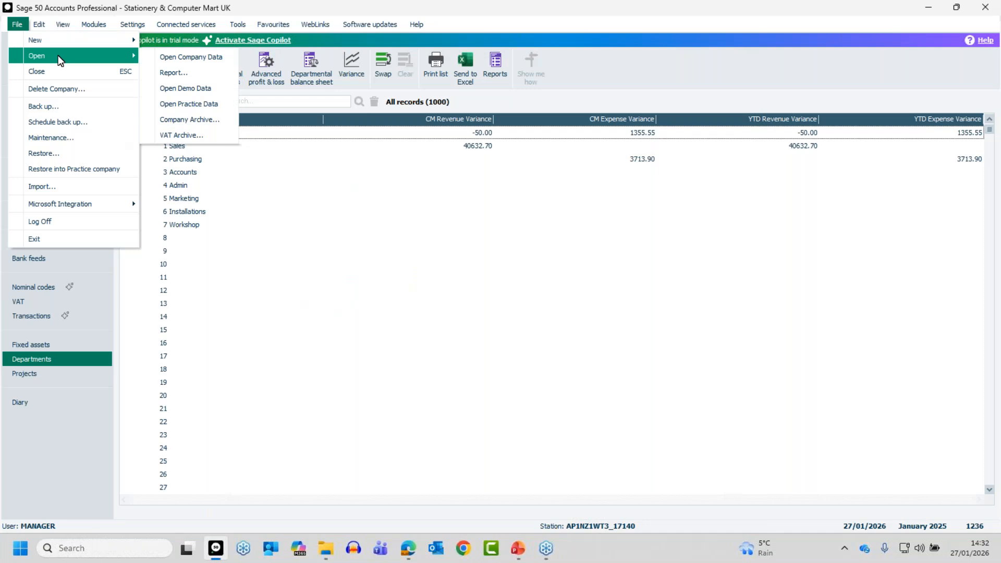
click(183, 89)
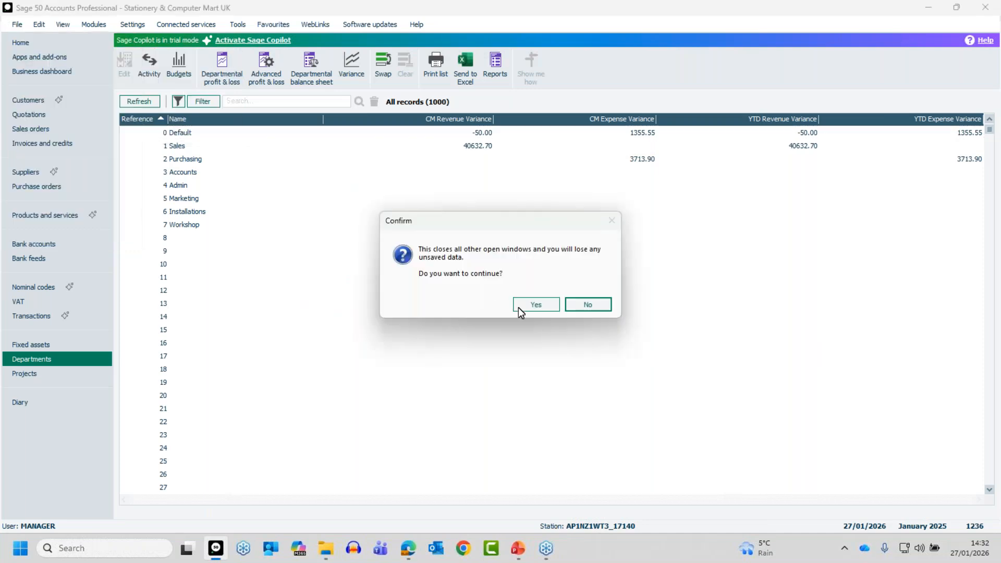
click(534, 307)
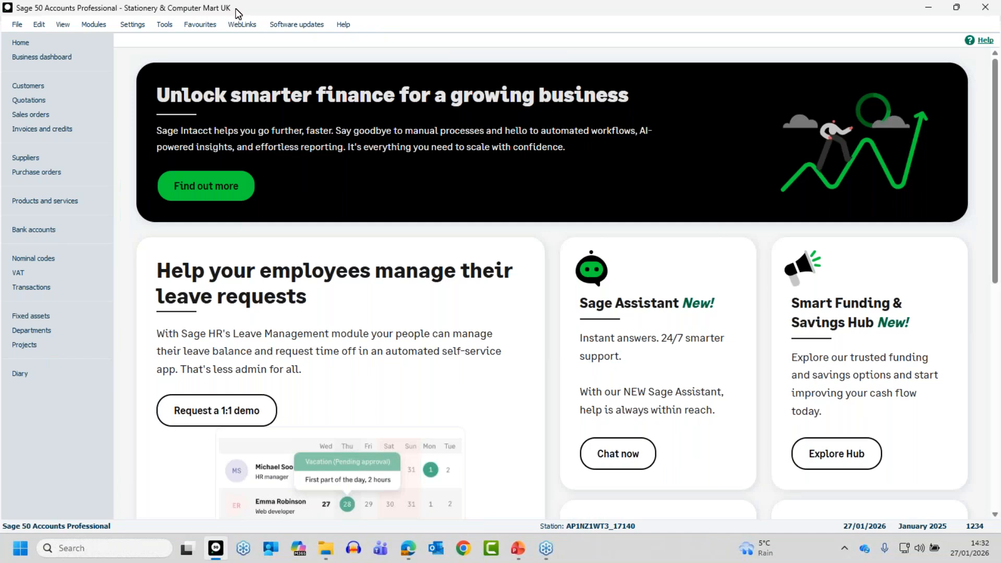
Step: Browse the demo data's Customers, Suppliers, Bank accounts and Departments lists
click(27, 85)
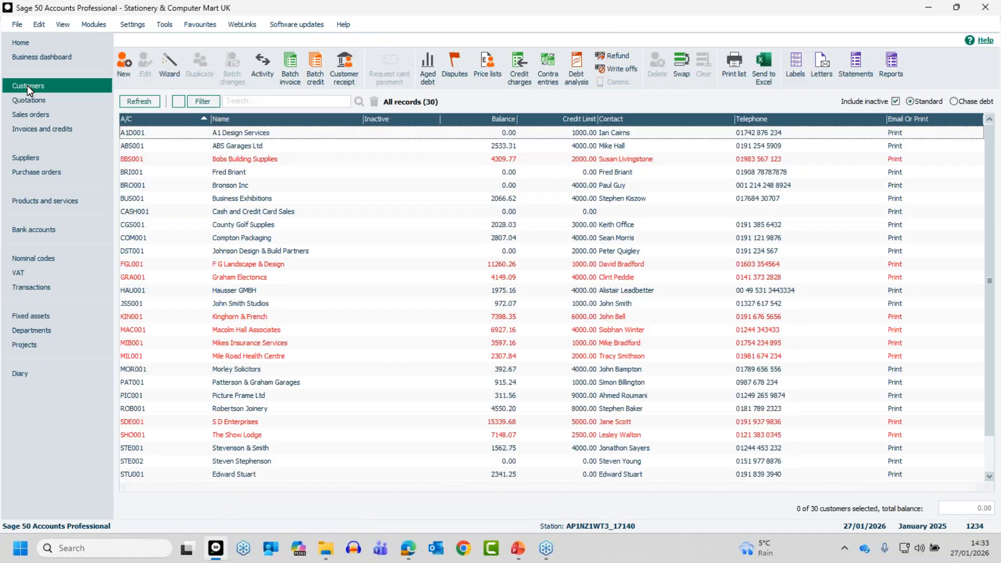
click(36, 156)
click(39, 228)
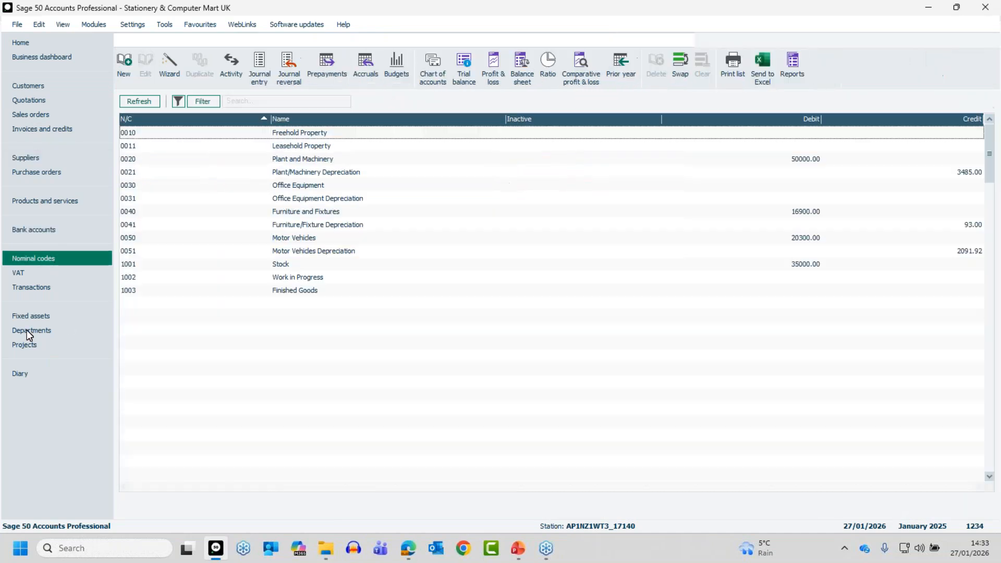
click(27, 329)
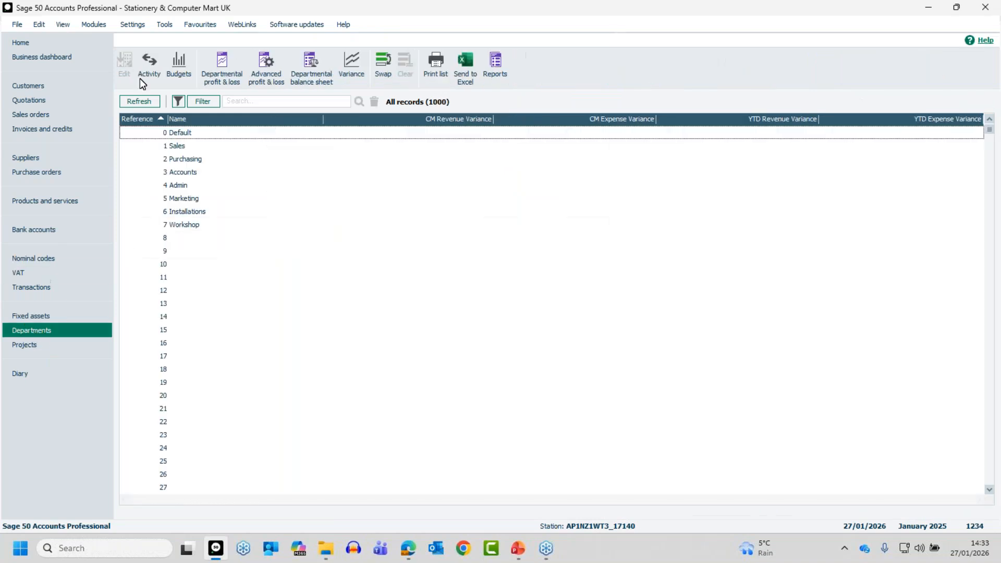
click(133, 24)
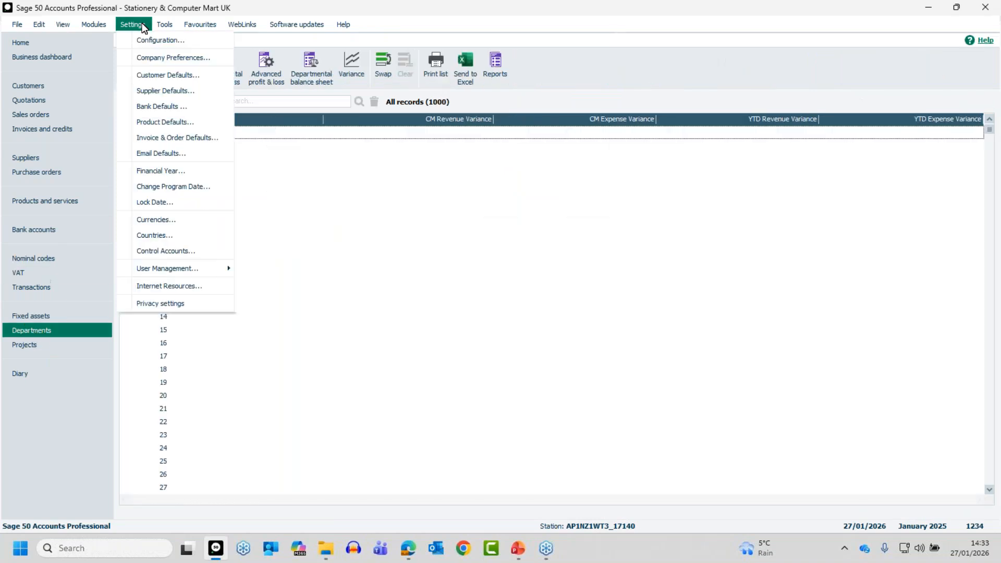
Step: Confirm in Company Preferences that budgeting is Advanced, Department In-Depth, without saving
click(150, 57)
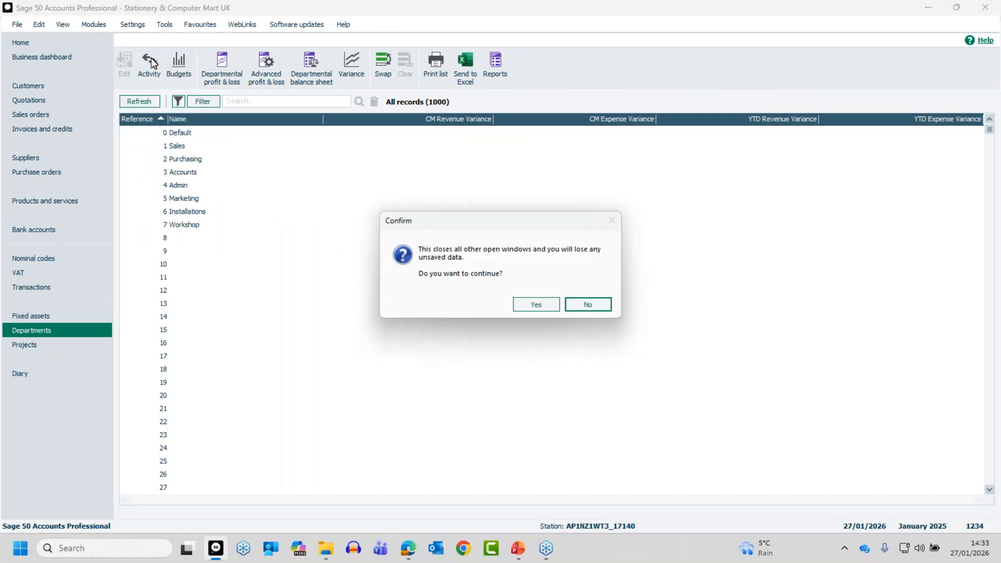
click(552, 305)
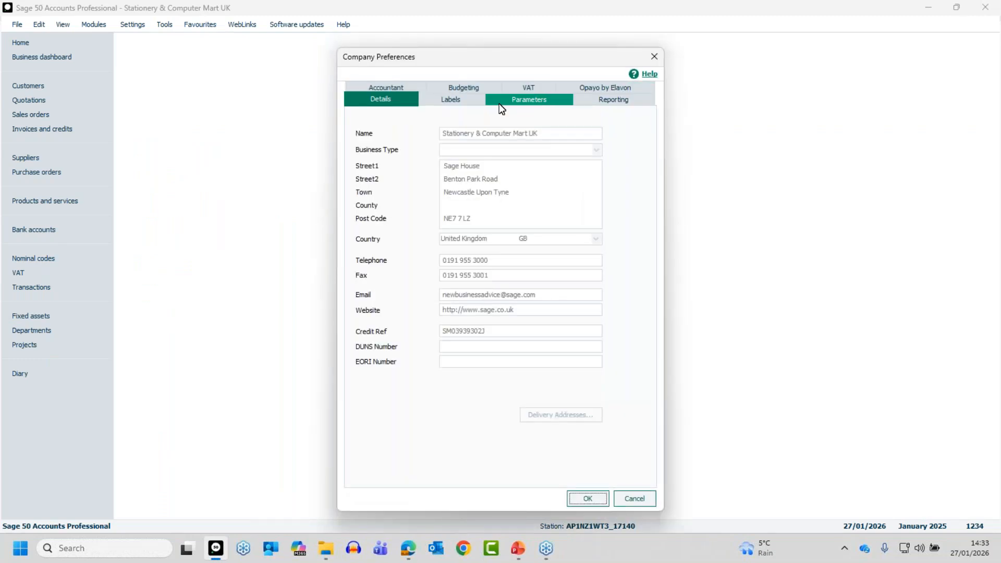
click(467, 87)
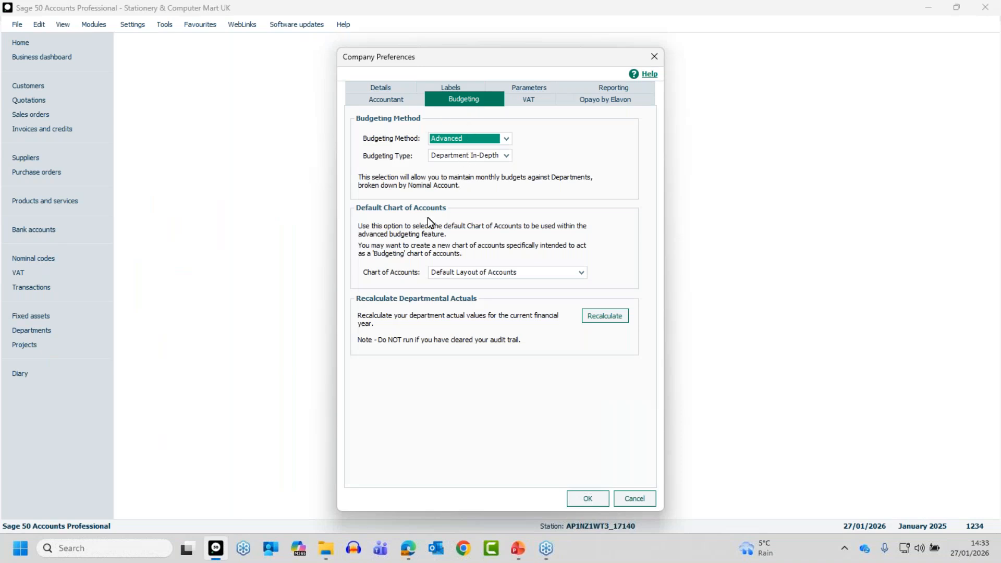
click(632, 500)
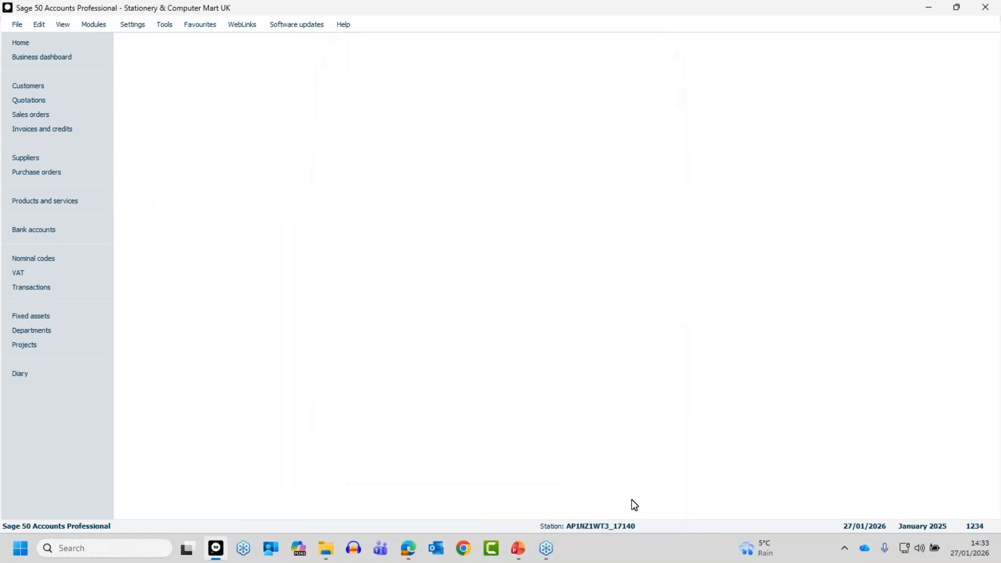
Step: Open Practice Data using blank data to start an empty practice company
click(17, 24)
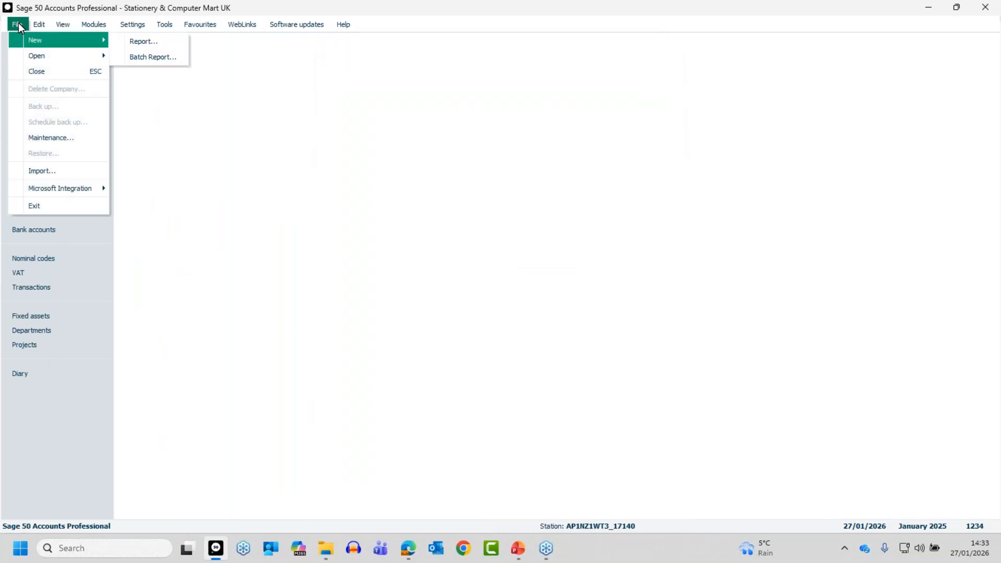
mouse_move(32, 54)
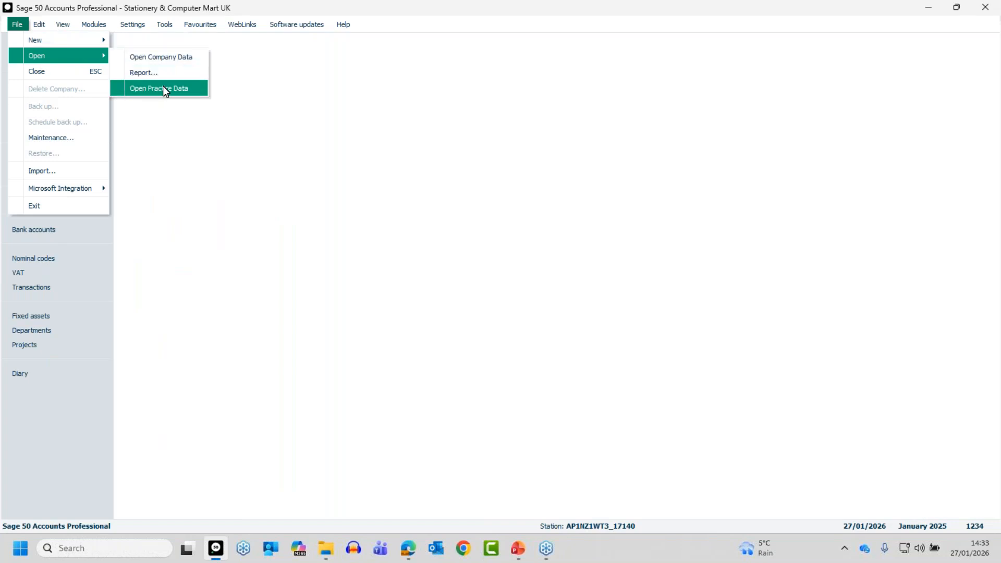
click(163, 87)
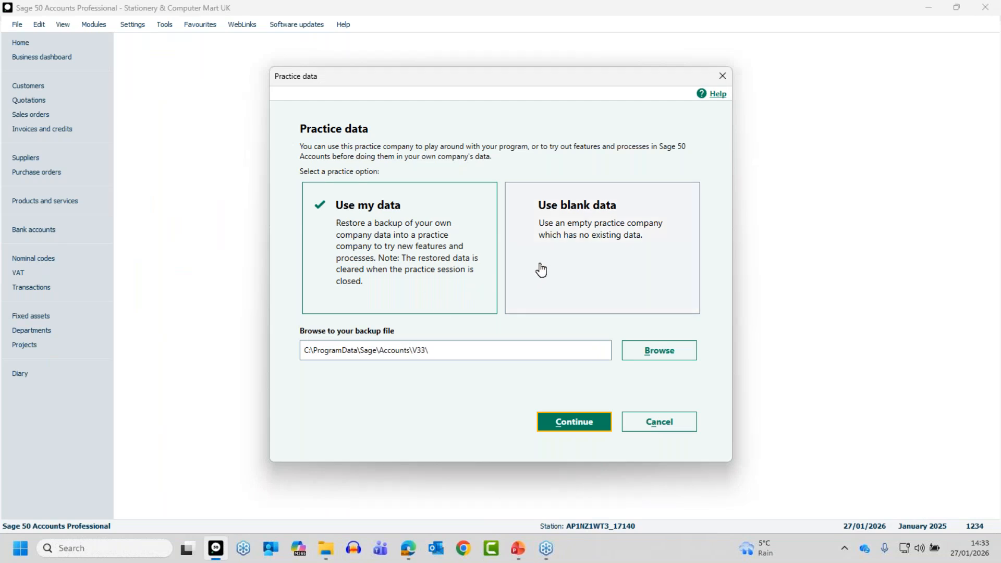
click(634, 242)
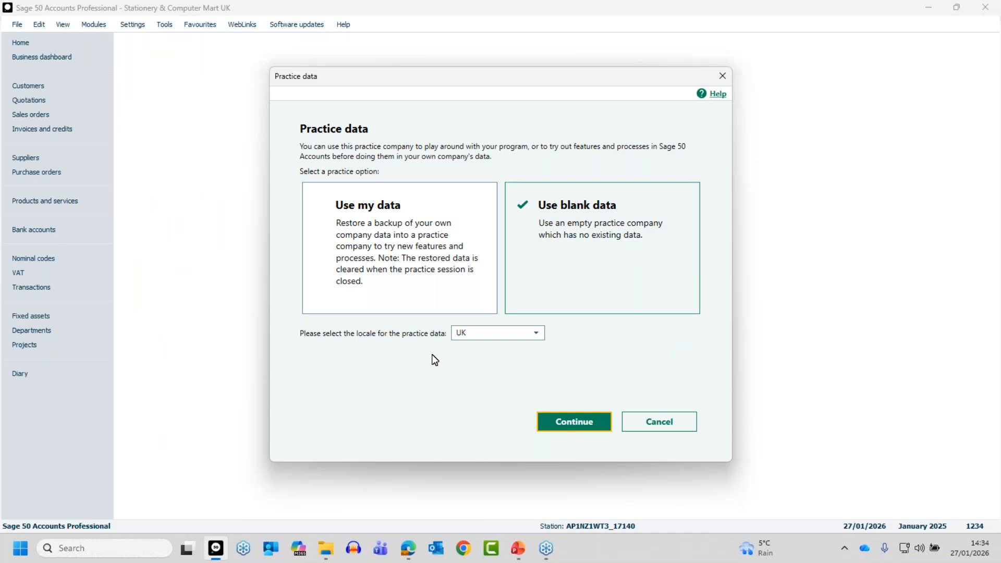
click(573, 422)
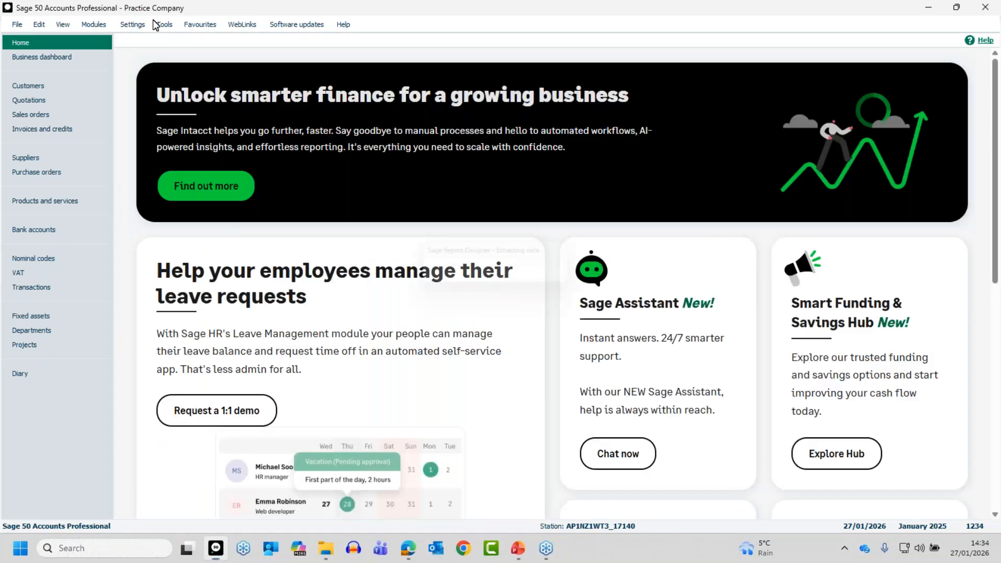
Step: View the practice company's empty customer list, then its 173-account nominal codes list
click(28, 83)
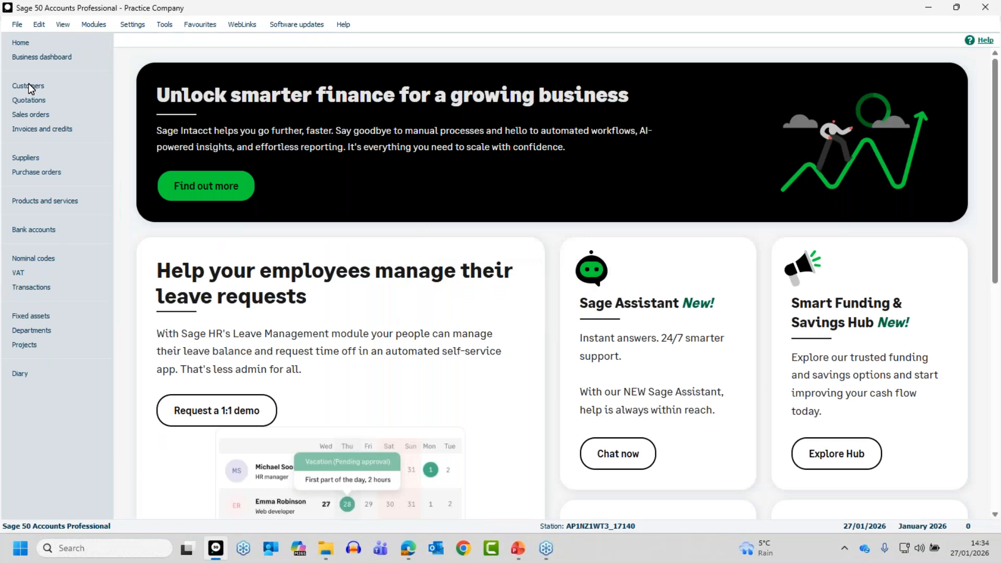
click(27, 99)
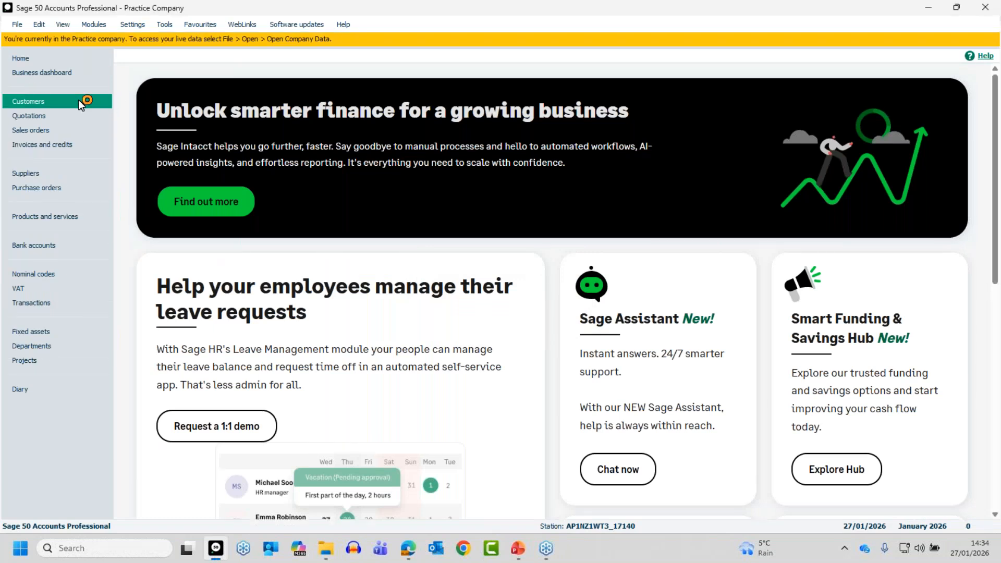
click(43, 102)
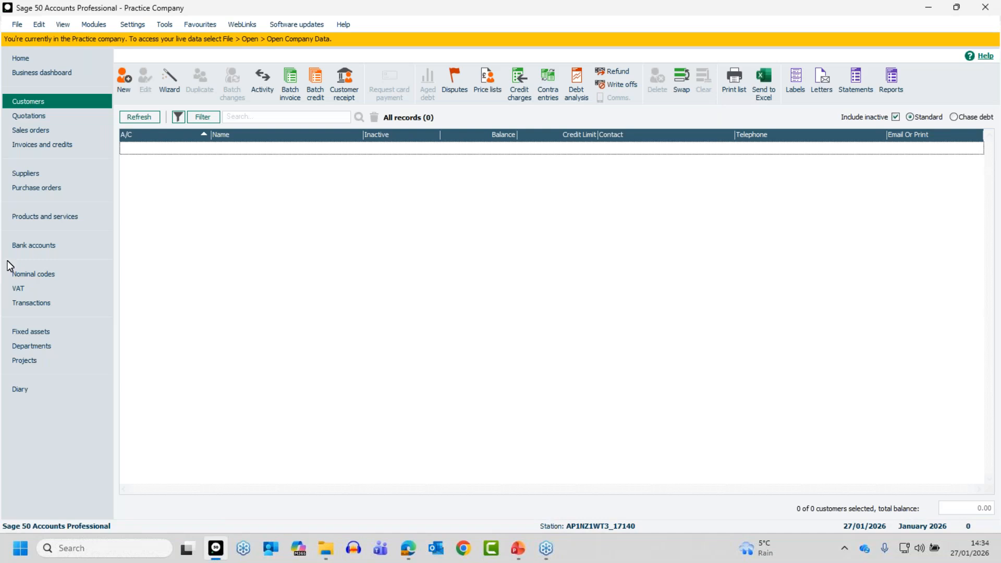
click(27, 272)
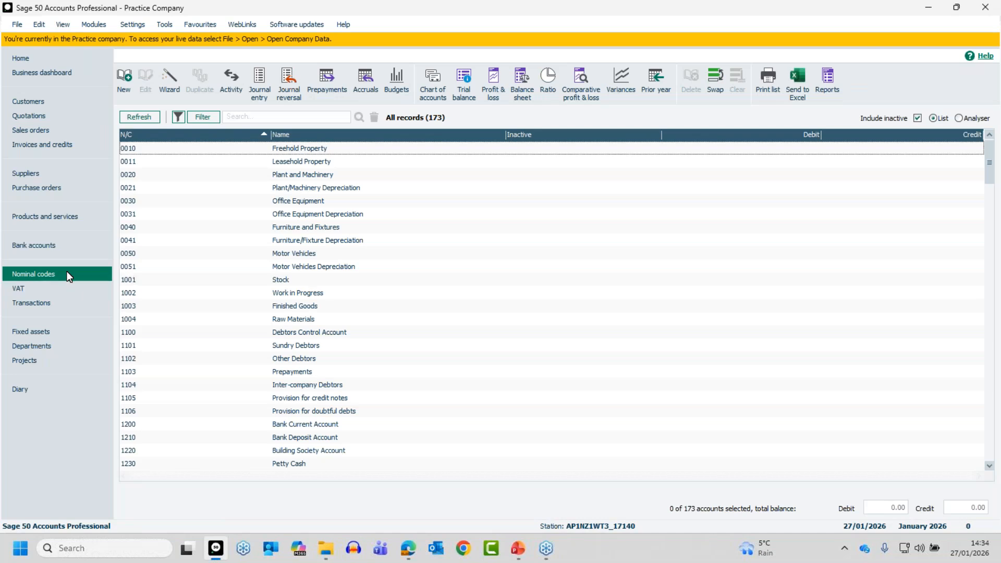
click(17, 25)
mouse_move(68, 61)
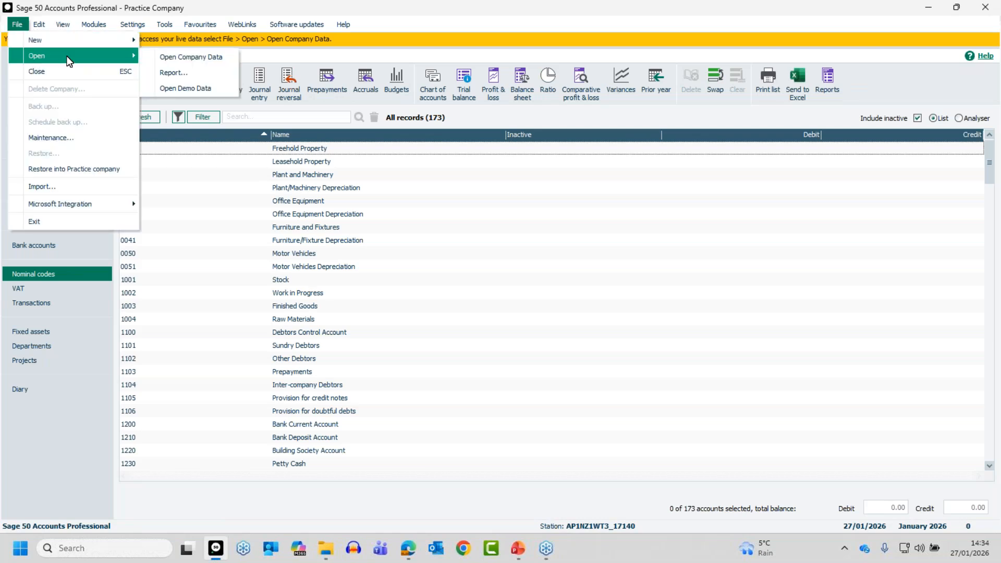
click(172, 56)
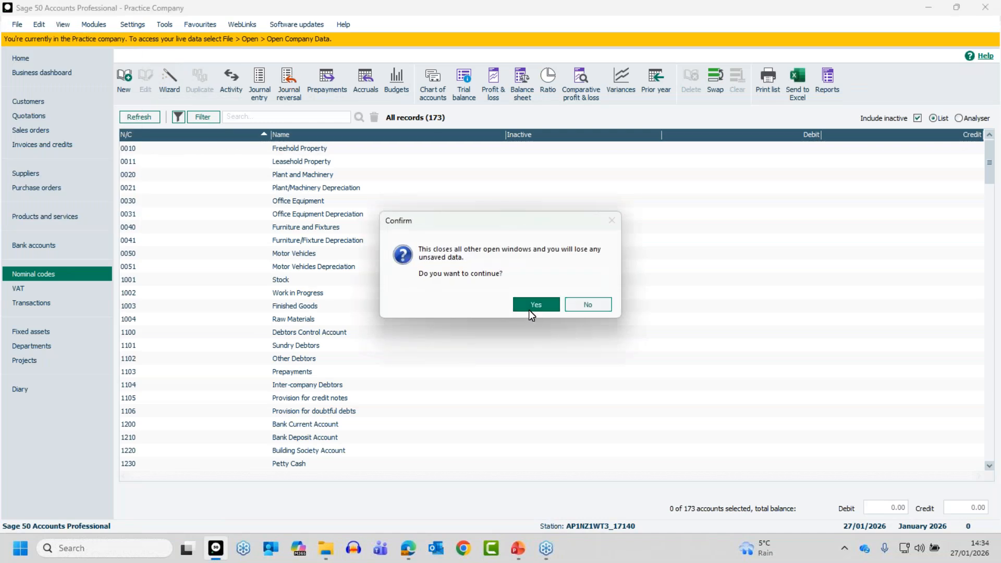
click(528, 310)
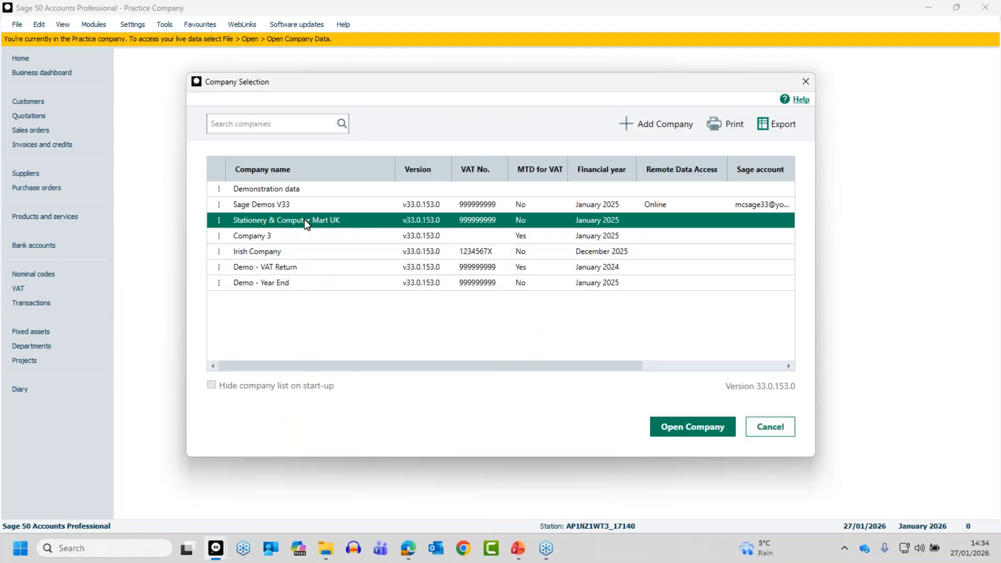
click(695, 435)
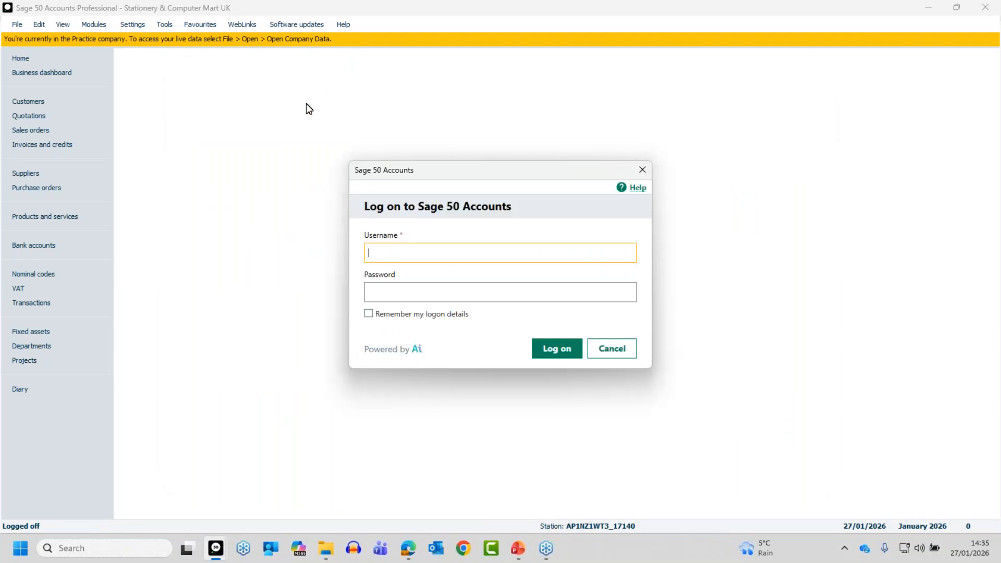
text(manager)
click(525, 300)
text(••)
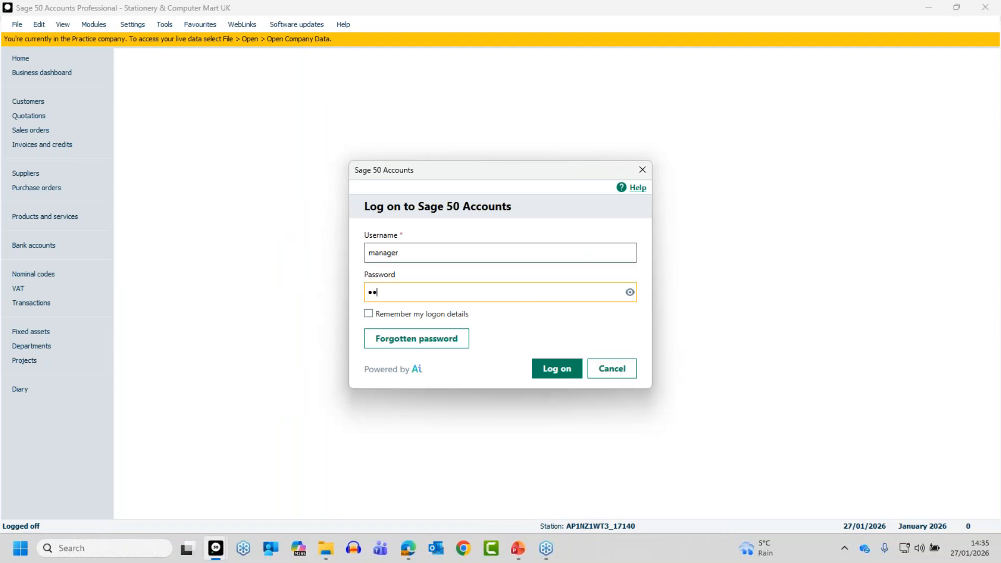
key(Return)
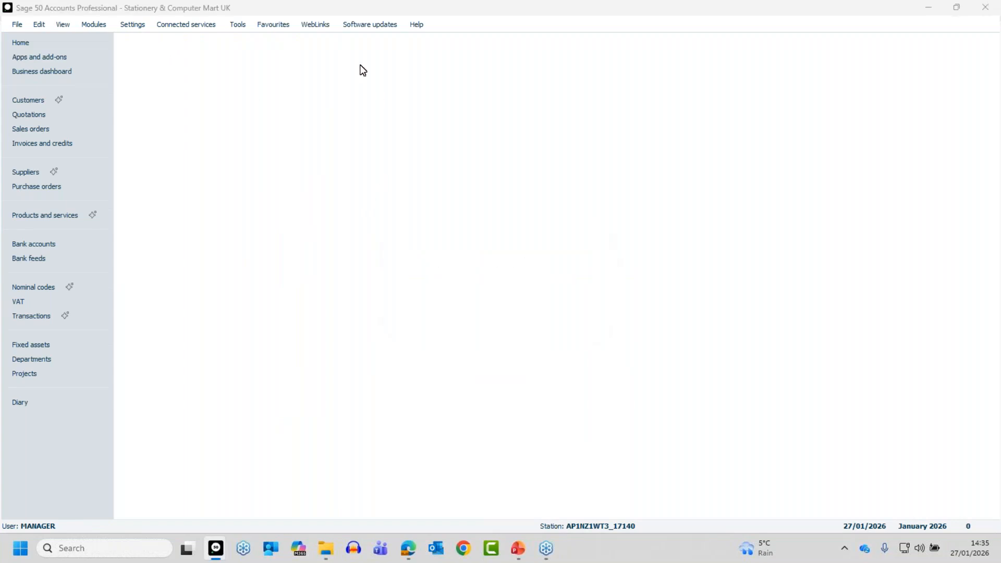
click(725, 127)
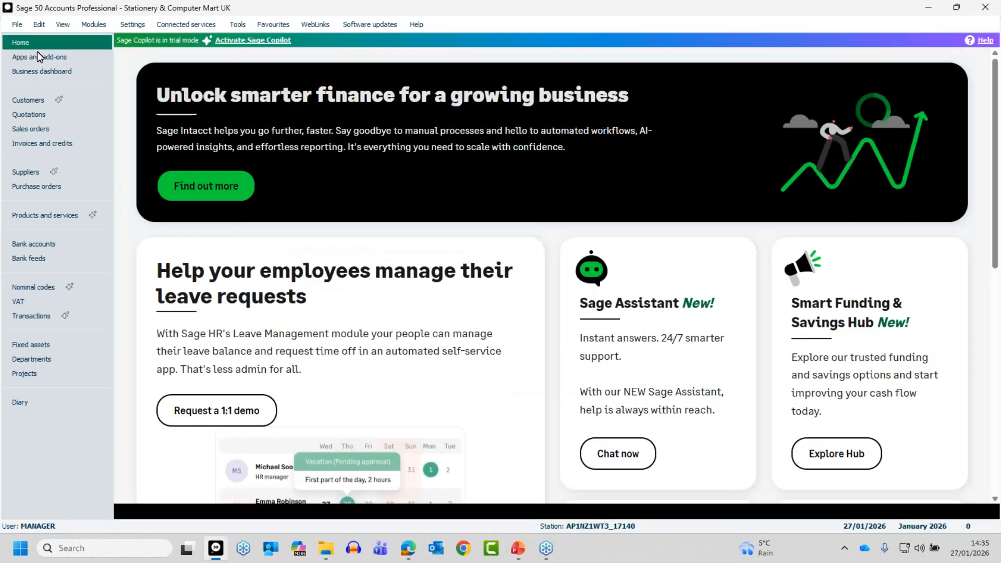
Step: Bring up the Practice data dialog set to Use my data with its backup location
click(18, 25)
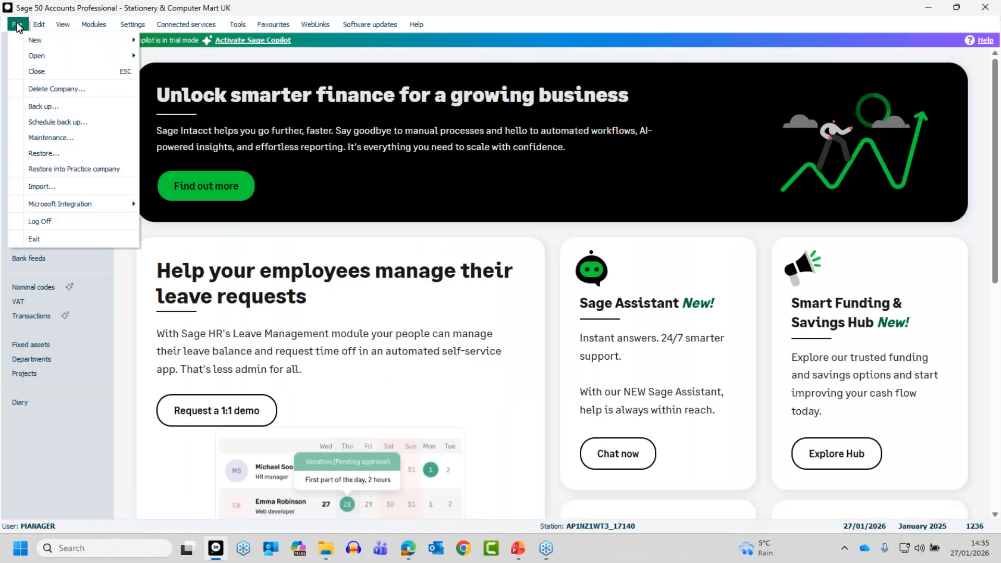
mouse_move(35, 55)
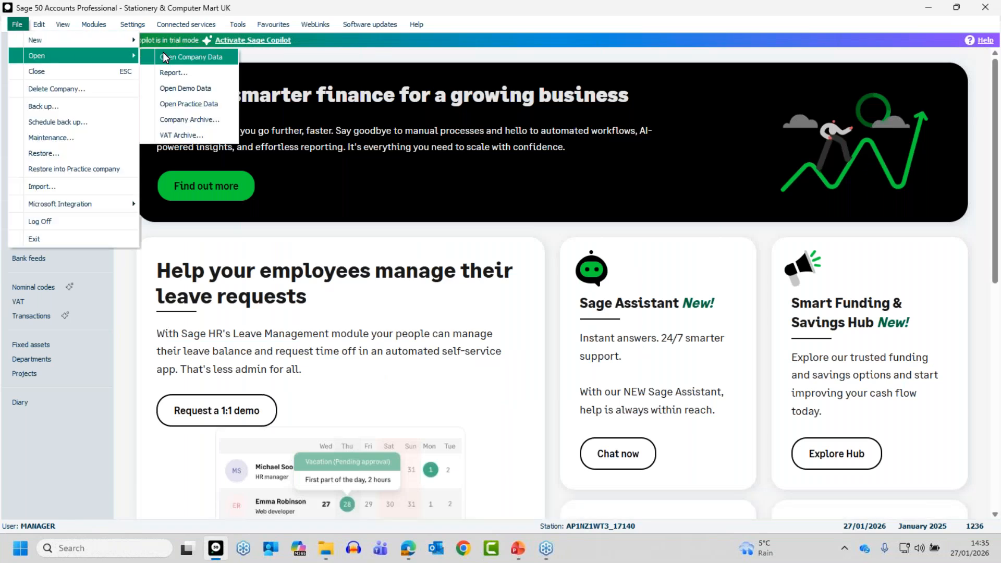
click(197, 105)
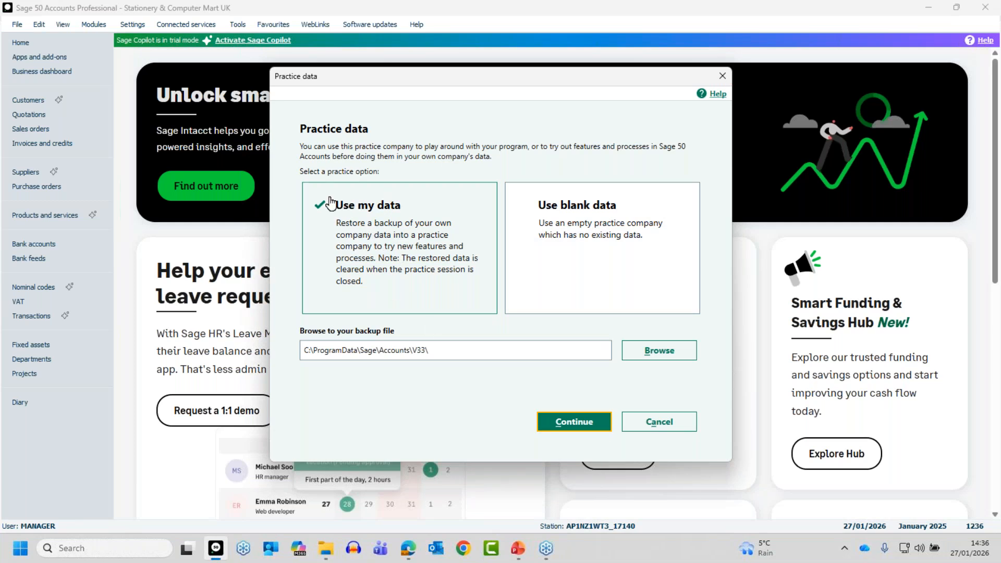
Step: Browse for a backup, cancel without choosing one, then exit practice data setup
click(654, 350)
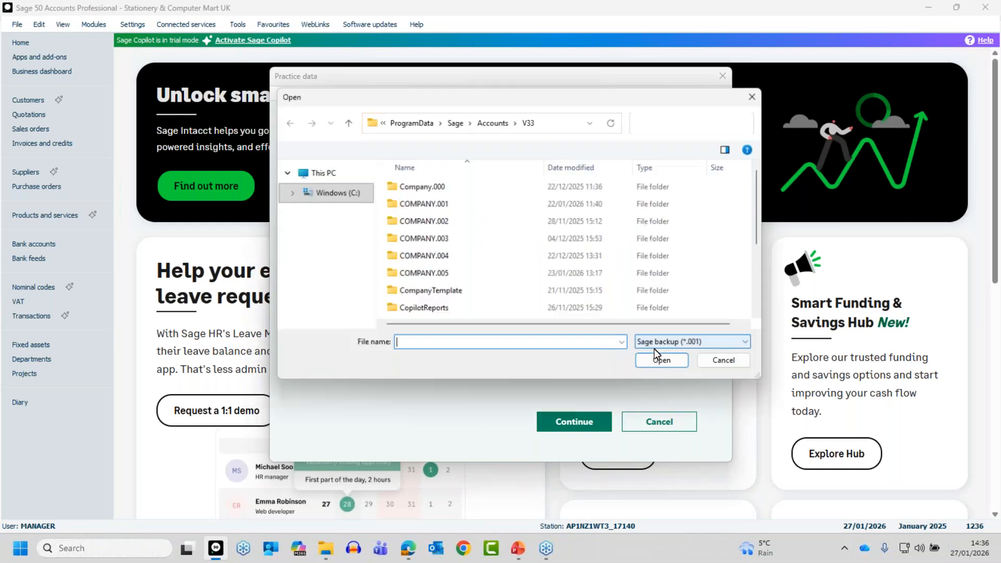
click(716, 361)
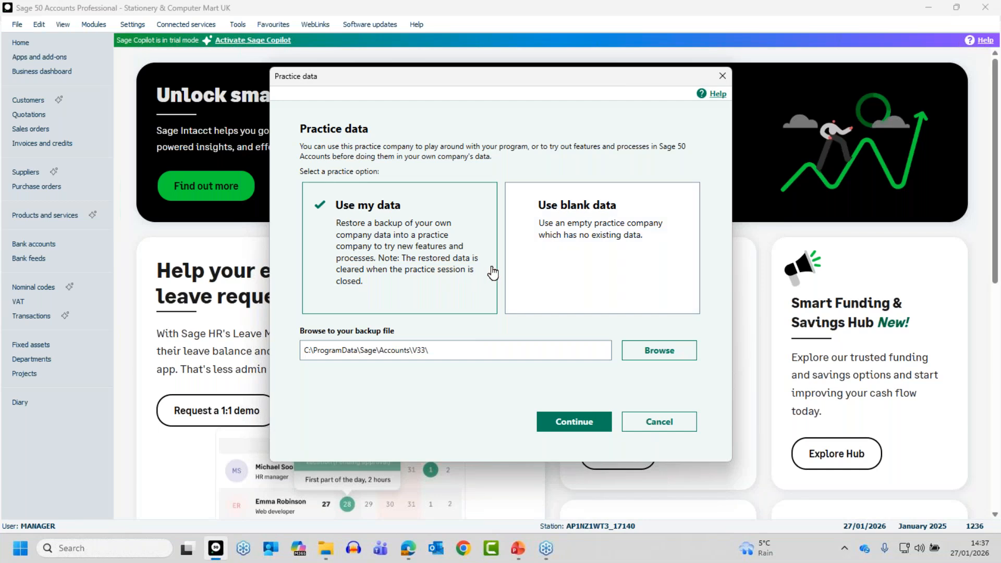
click(652, 425)
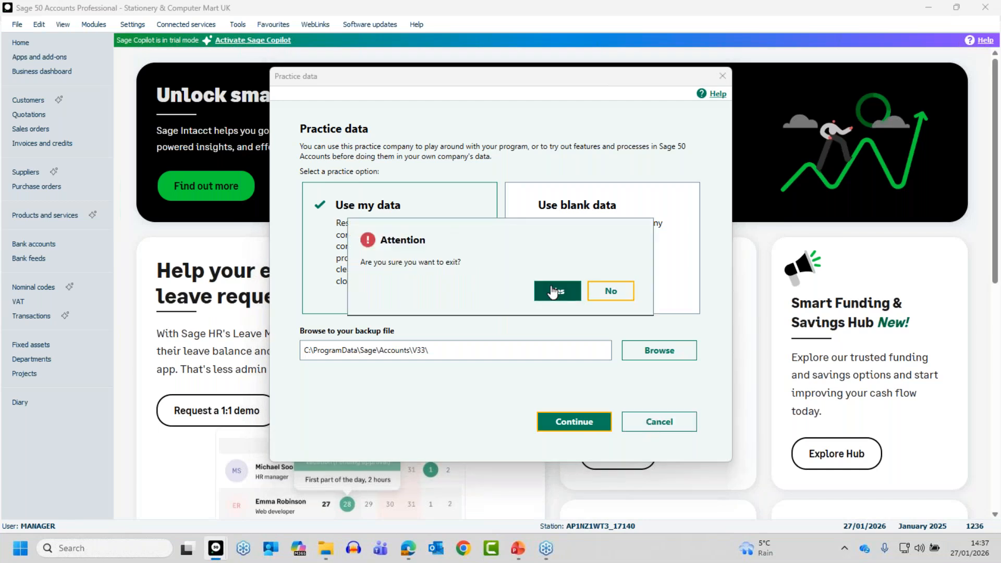
click(554, 291)
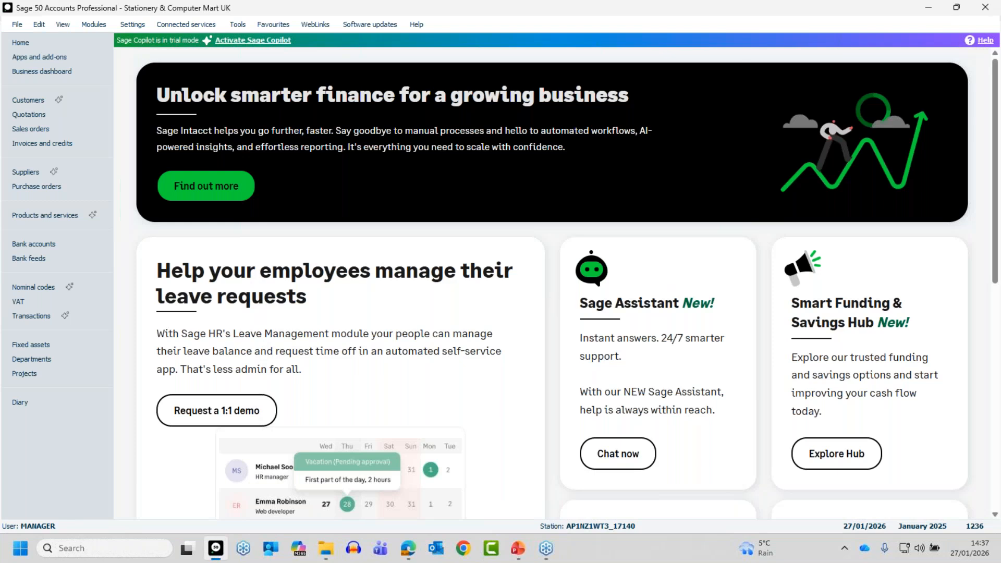
Step: Switch from Sage 50 over to PowerPoint
key(alt+Tab)
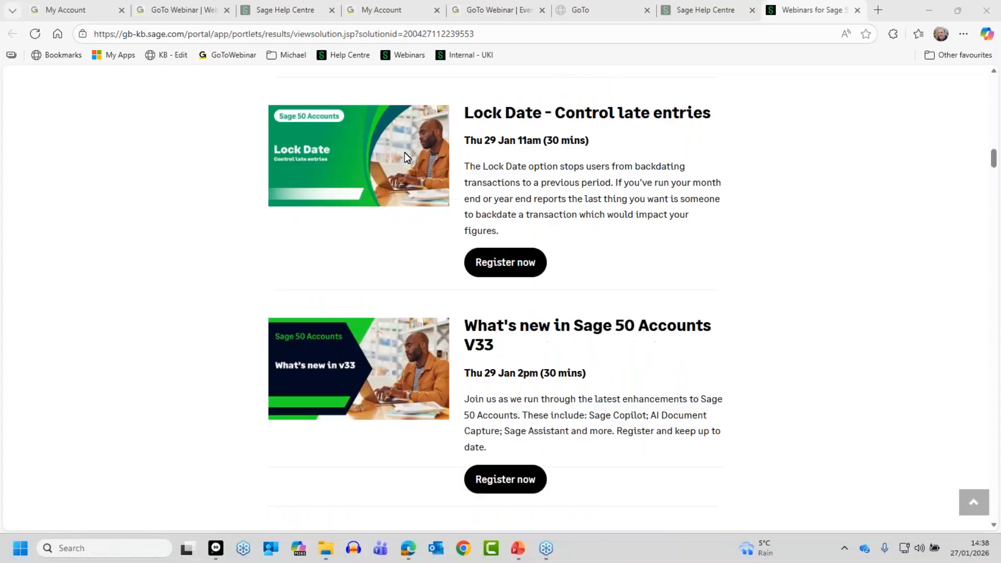
Step: Search the Sage Help Centre for 'budget reports' to list the Budget reports and departmental budgets articles
scroll(404, 152, up, 15)
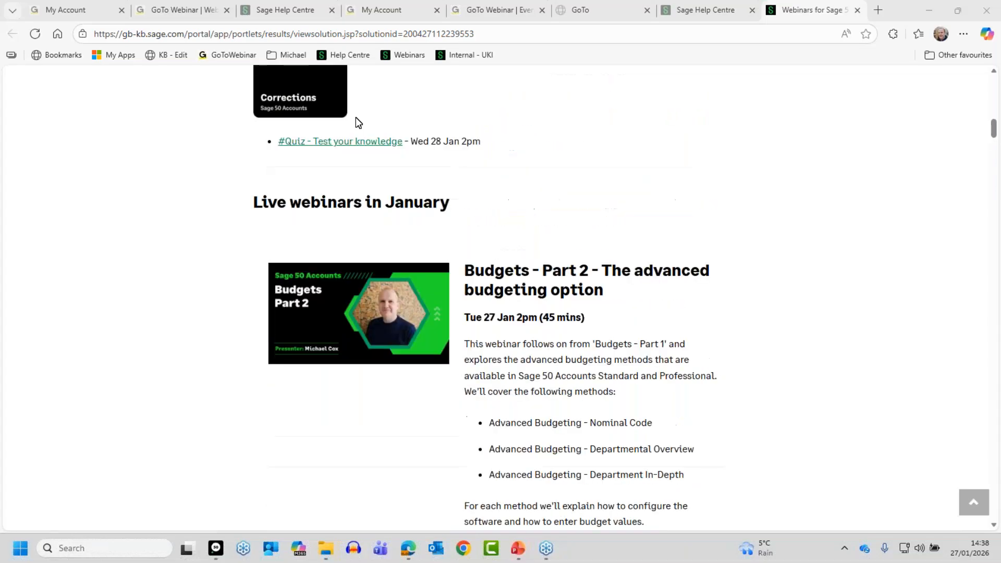
click(349, 56)
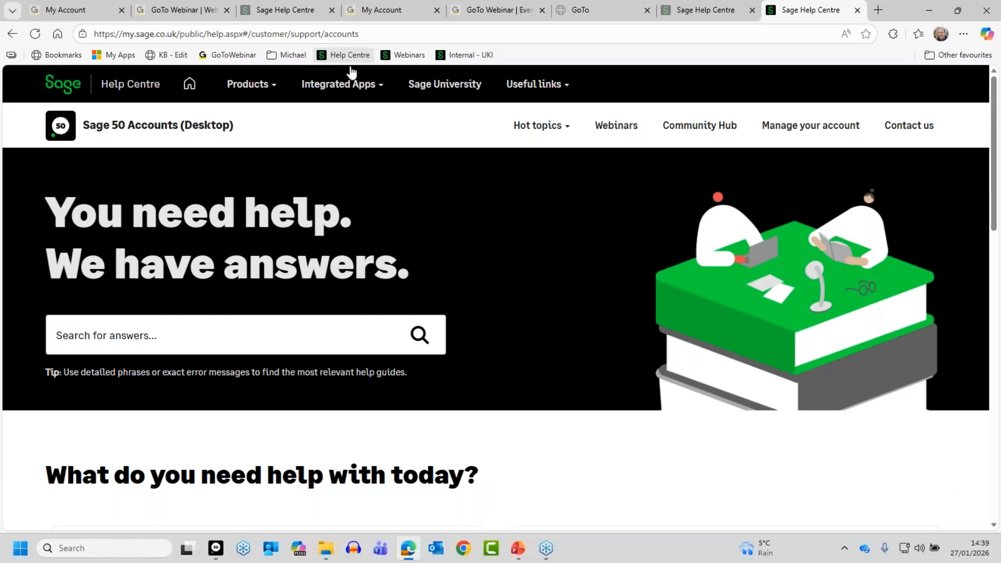
click(273, 342)
text(budget reports)
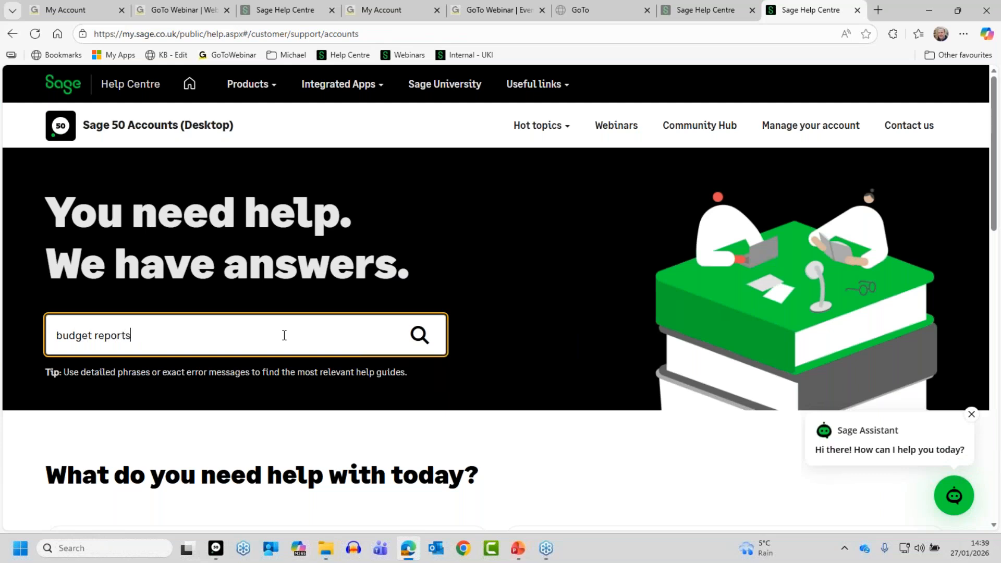
key(Return)
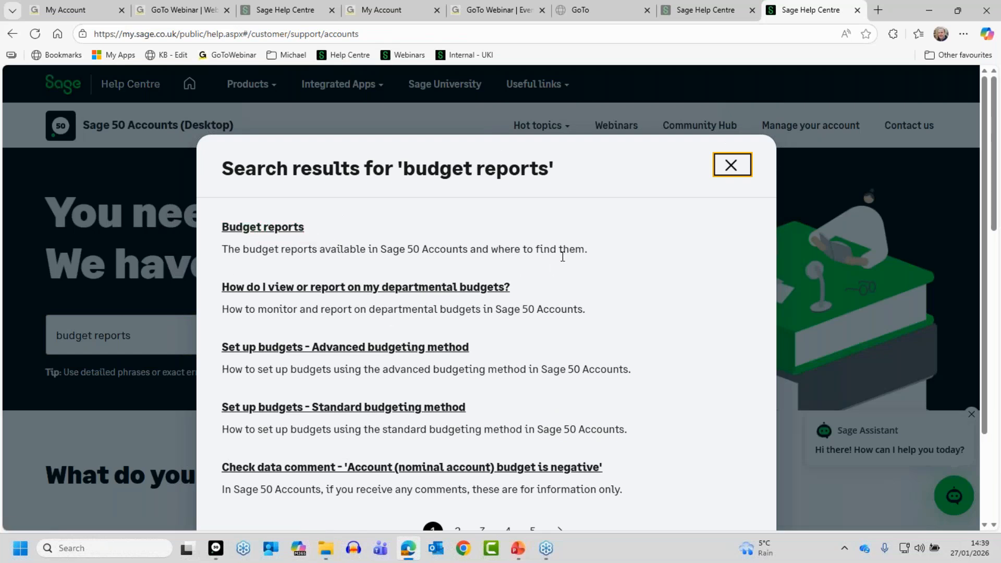
click(277, 229)
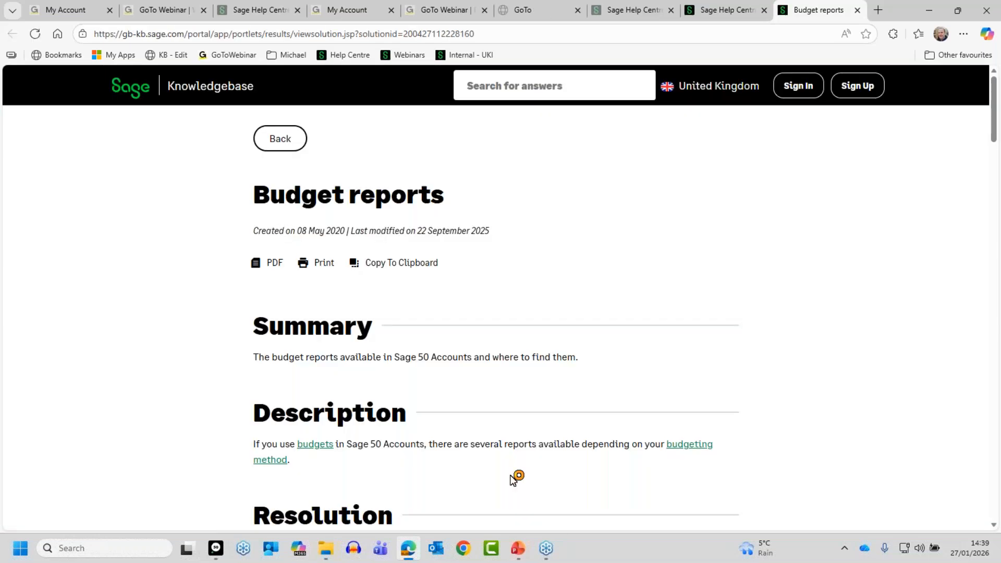
scroll(531, 472, down, 2)
scroll(531, 472, down, 10)
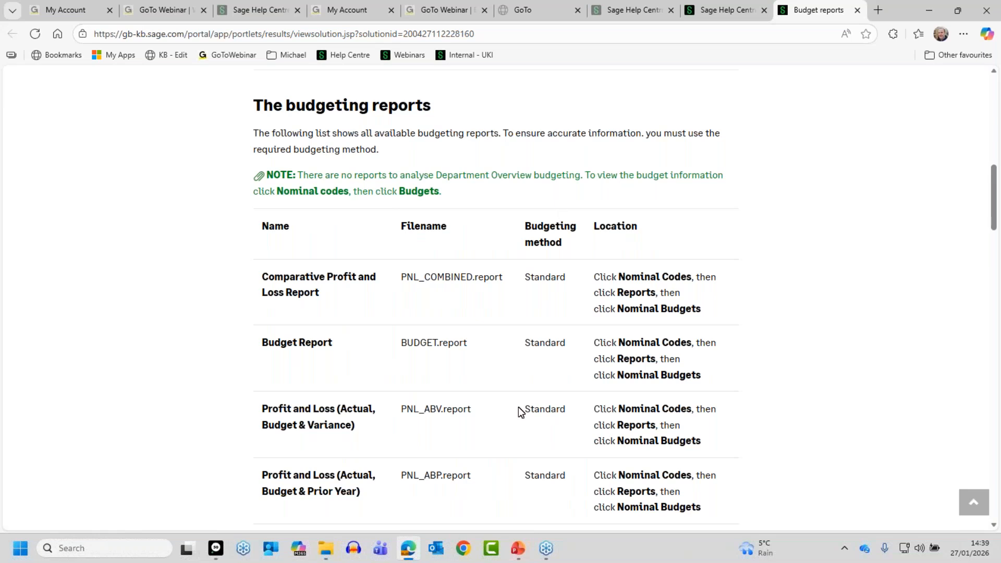
scroll(518, 407, down, 10)
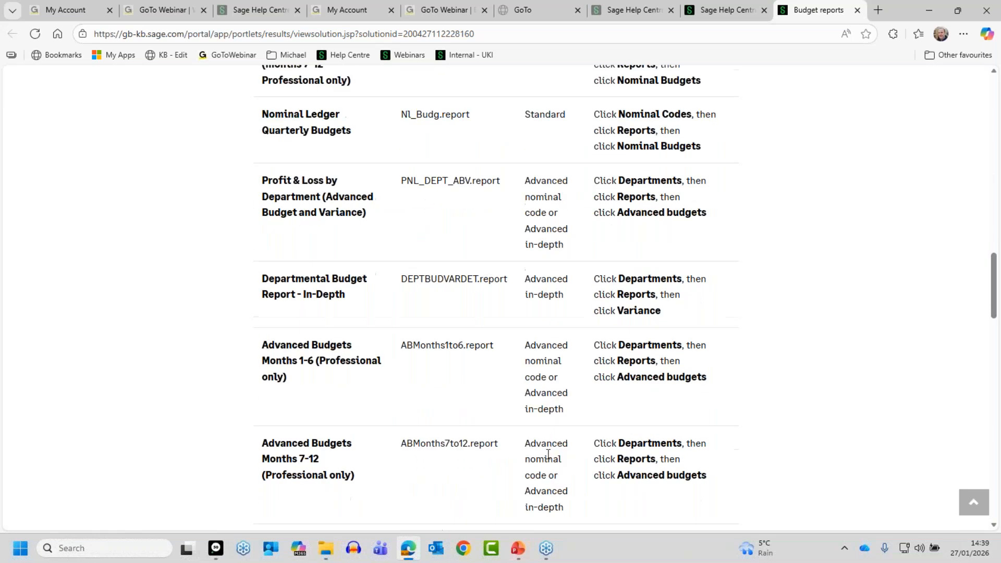
scroll(551, 455, up, 10)
scroll(551, 455, up, 5)
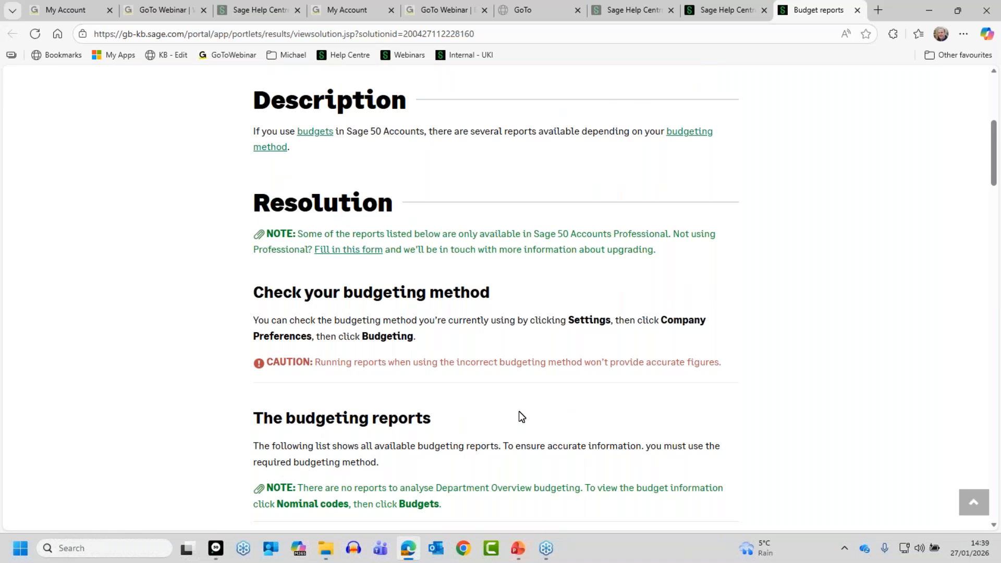
scroll(316, 241, up, 5)
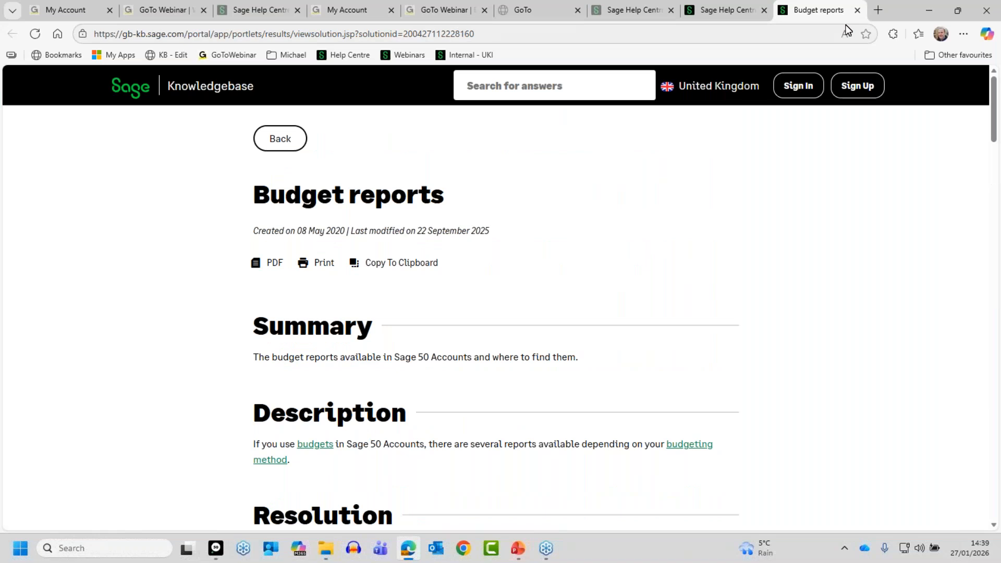
click(857, 10)
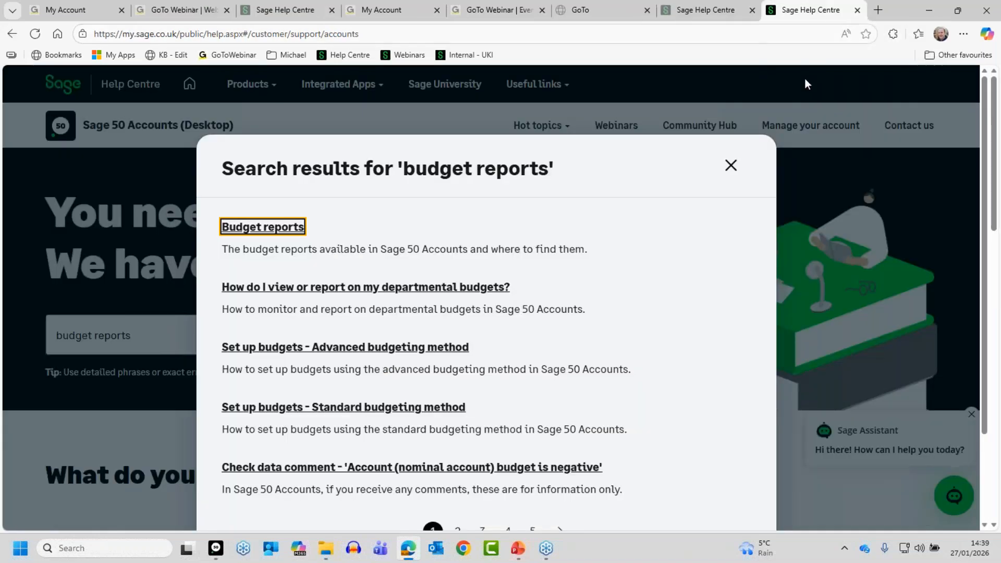
Step: Close the 'budget reports' results window and return to PowerPoint
click(731, 172)
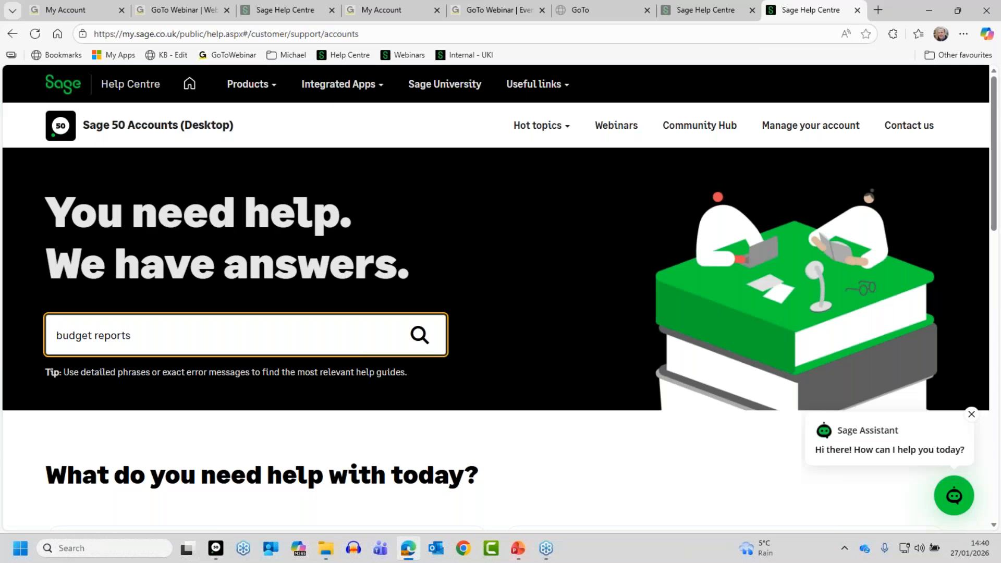
key(alt+Tab)
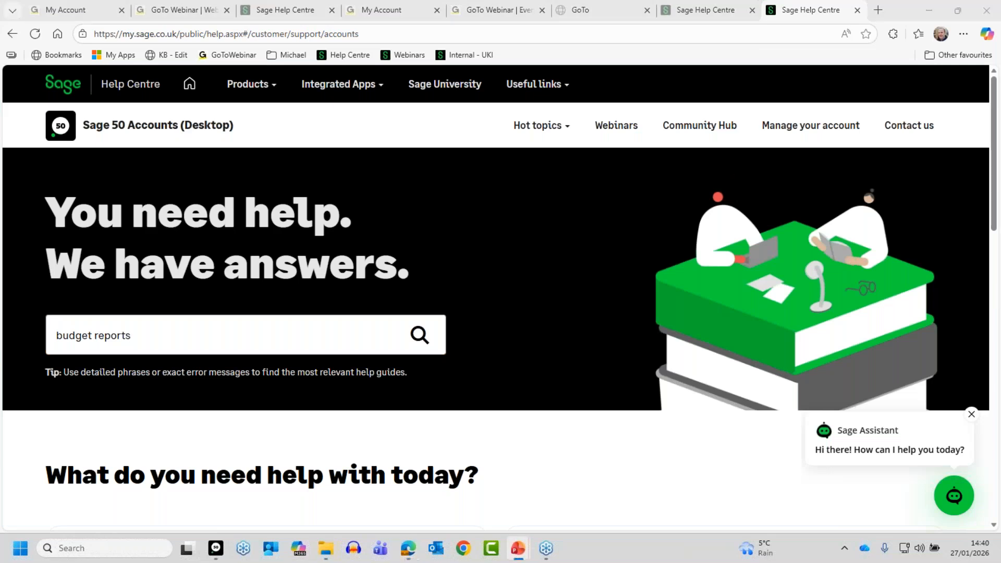